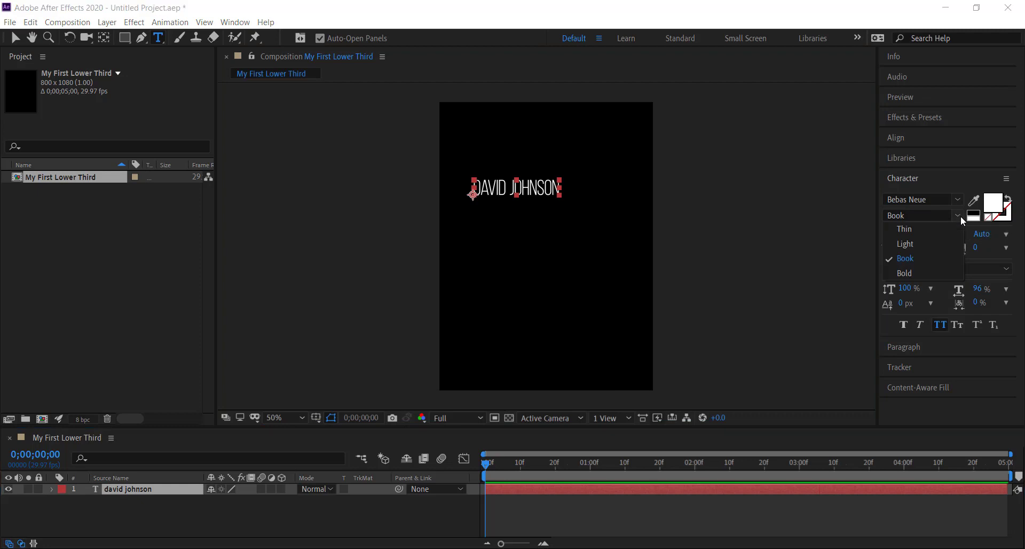
Step: Set the name text's font style to Bold and its font size to 100 px
{"action": "left_click", "coordinate": [904, 272]}
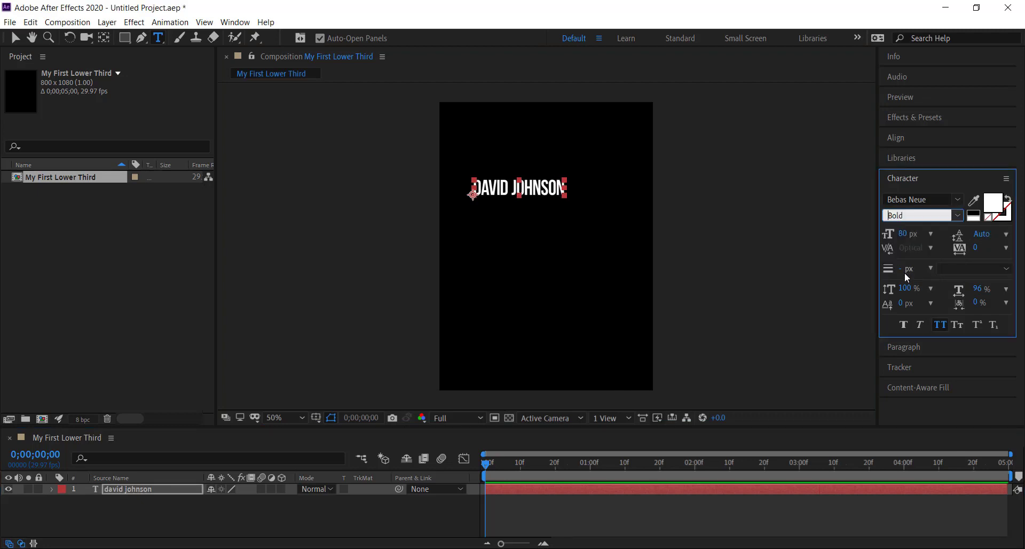
{"action": "left_click", "coordinate": [907, 235]}
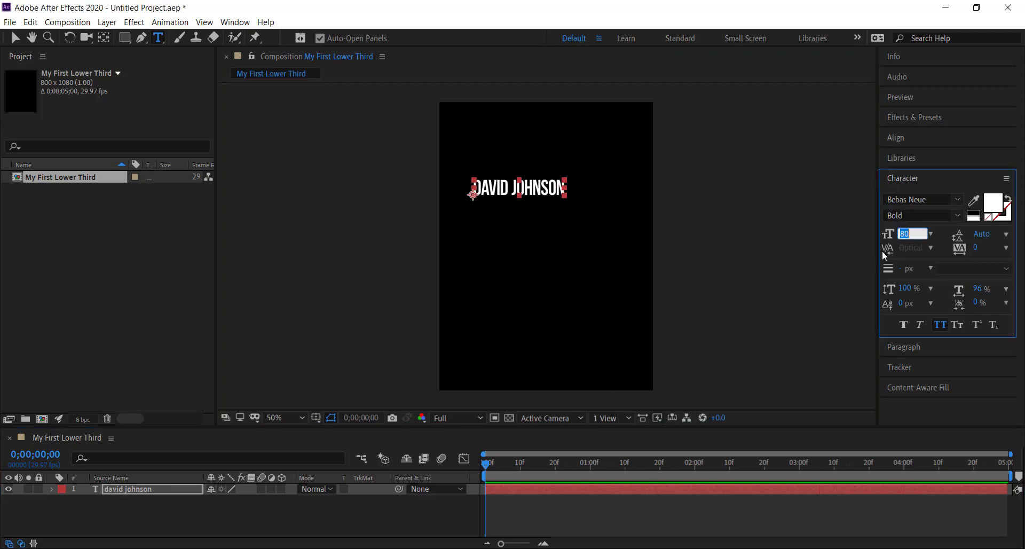
{"action": "type", "text": "100"}
{"action": "key", "text": "Return"}
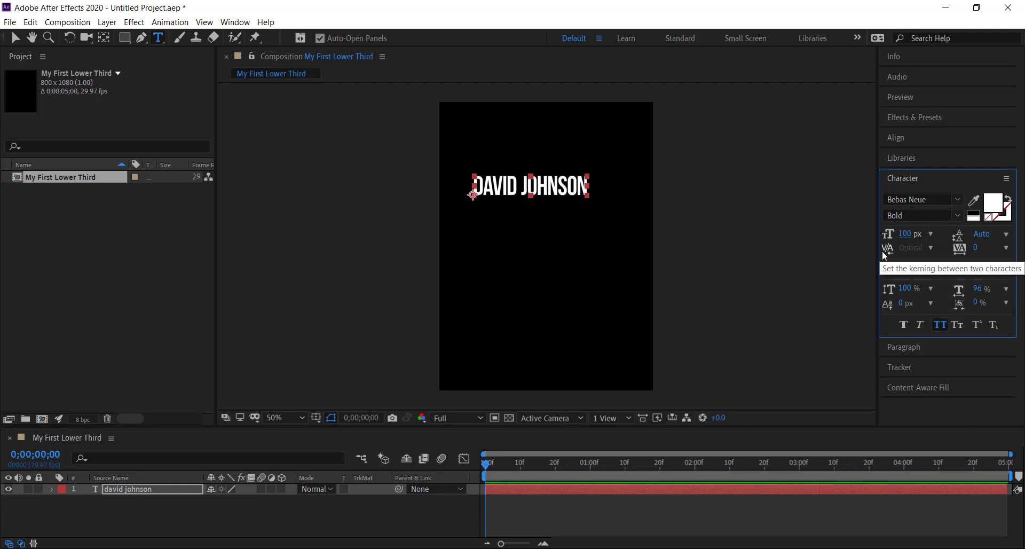
Step: Center the name text horizontally in the composition and deselect it
{"action": "left_click", "coordinate": [894, 138]}
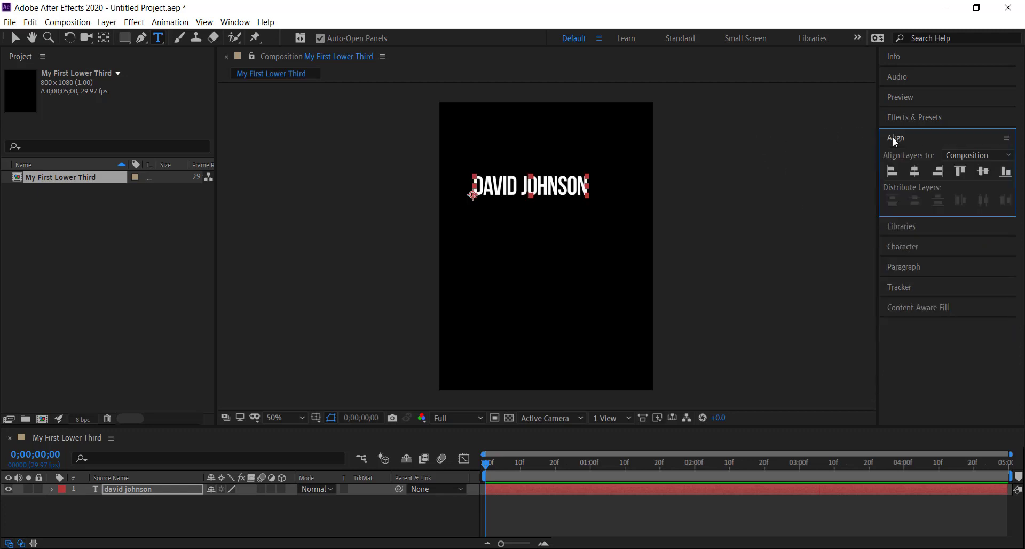
{"action": "left_click", "coordinate": [914, 171]}
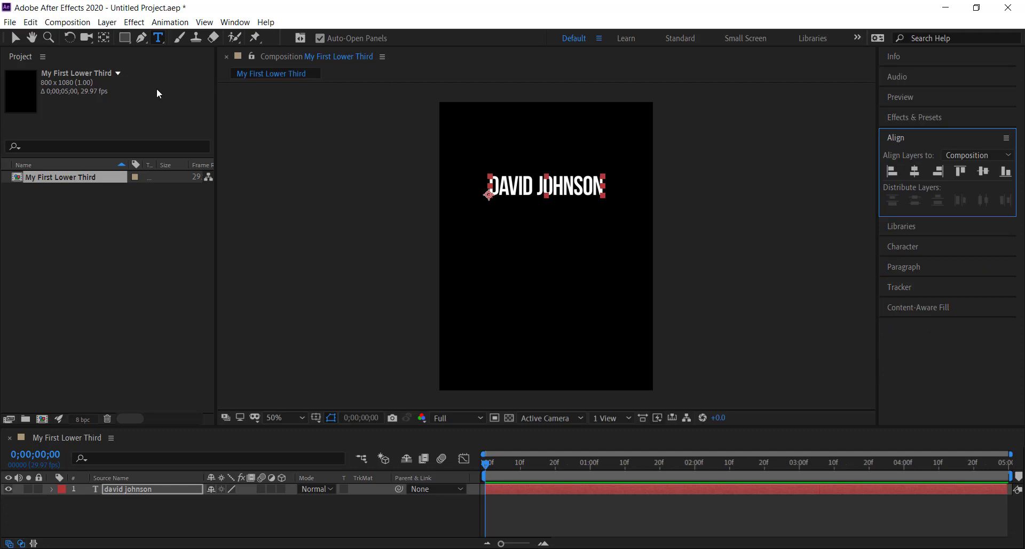
{"action": "left_click", "coordinate": [13, 40]}
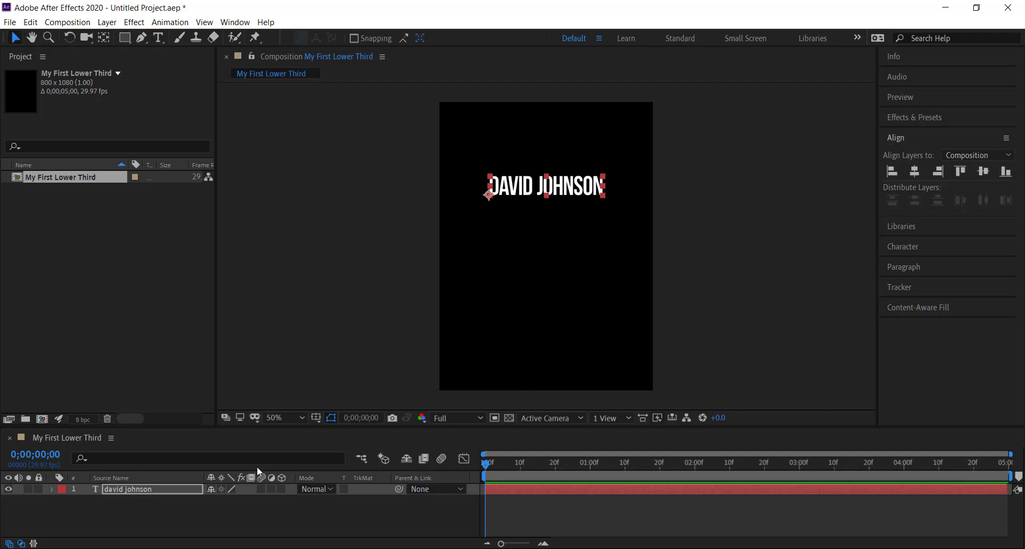
{"action": "left_click", "coordinate": [306, 296]}
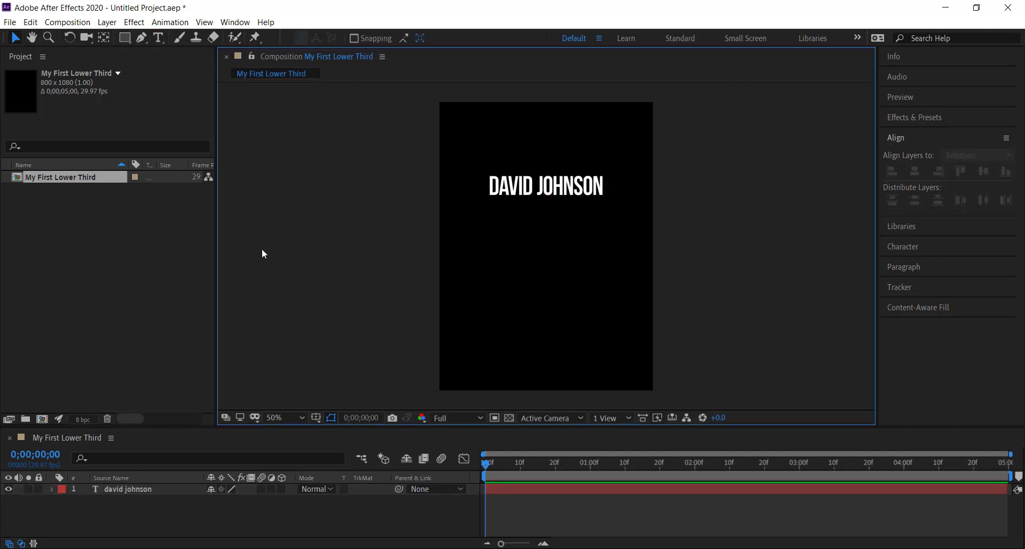
Step: Add a second text layer reading "graphic designer" below the name text
{"action": "left_click", "coordinate": [159, 38]}
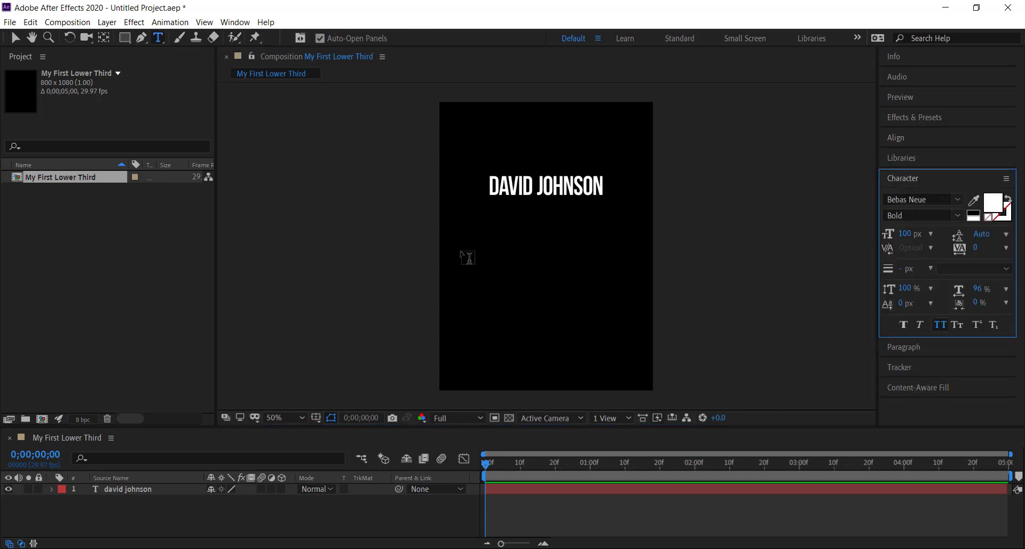
{"action": "left_click", "coordinate": [491, 244]}
{"action": "type", "text": "g"}
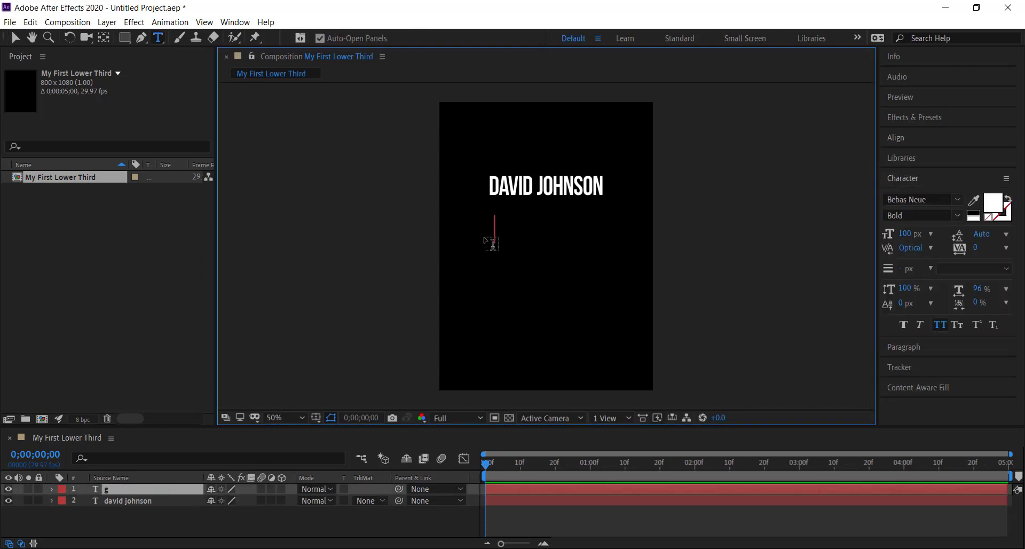
{"action": "type", "text": "raphic designer"}
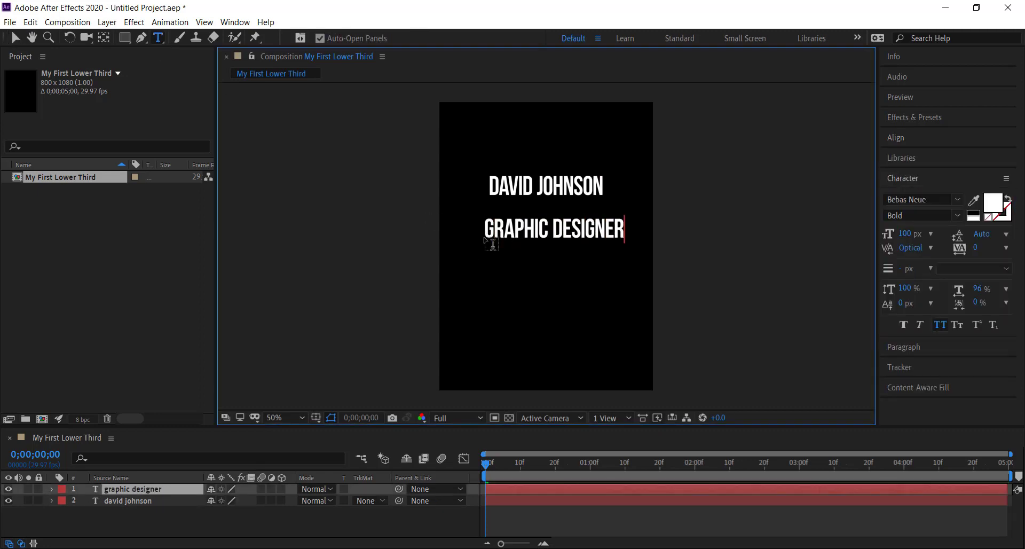
Step: Set the "graphic designer" text to 80 px and change its font style to Book
{"action": "left_click", "coordinate": [123, 489]}
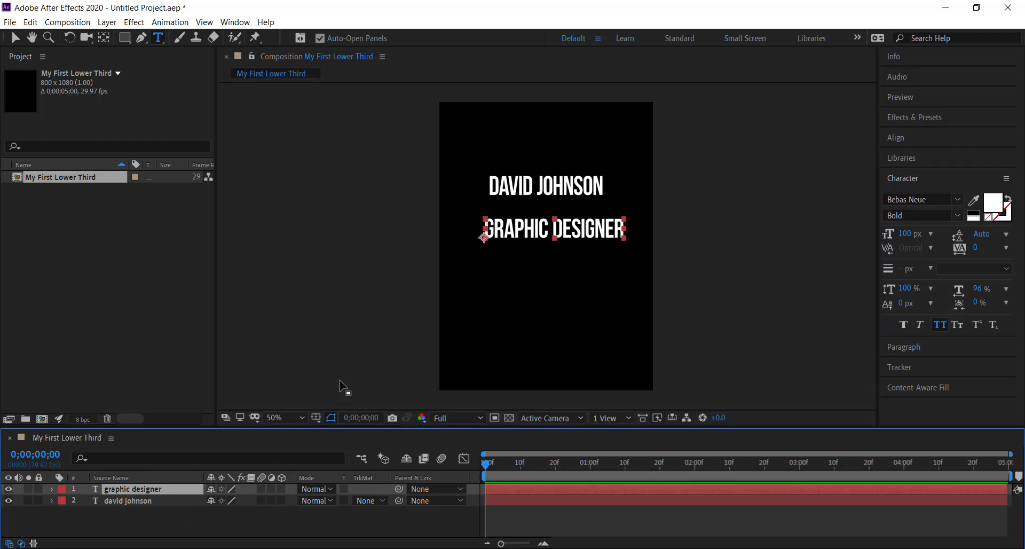
{"action": "left_click", "coordinate": [906, 234]}
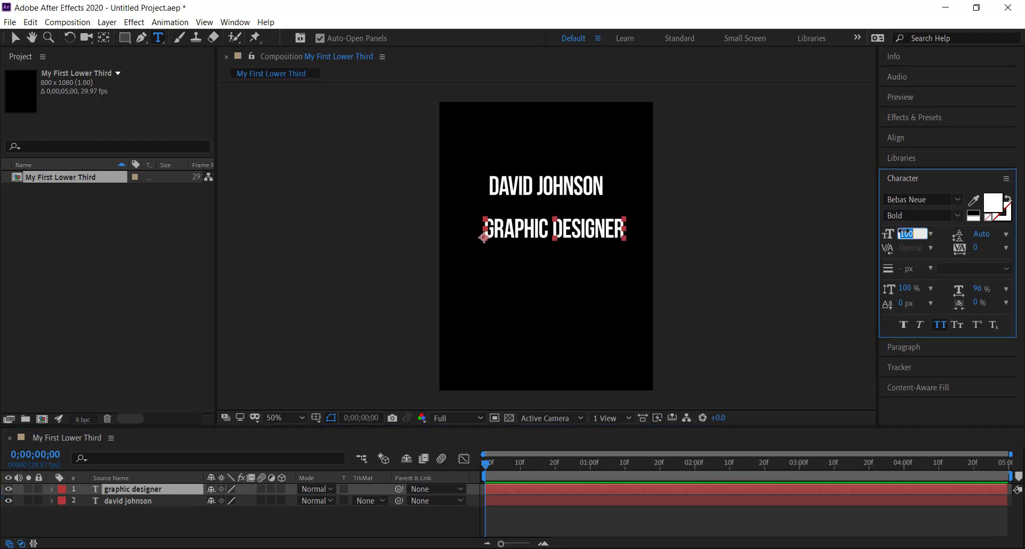
{"action": "type", "text": "80"}
{"action": "key", "text": "Return"}
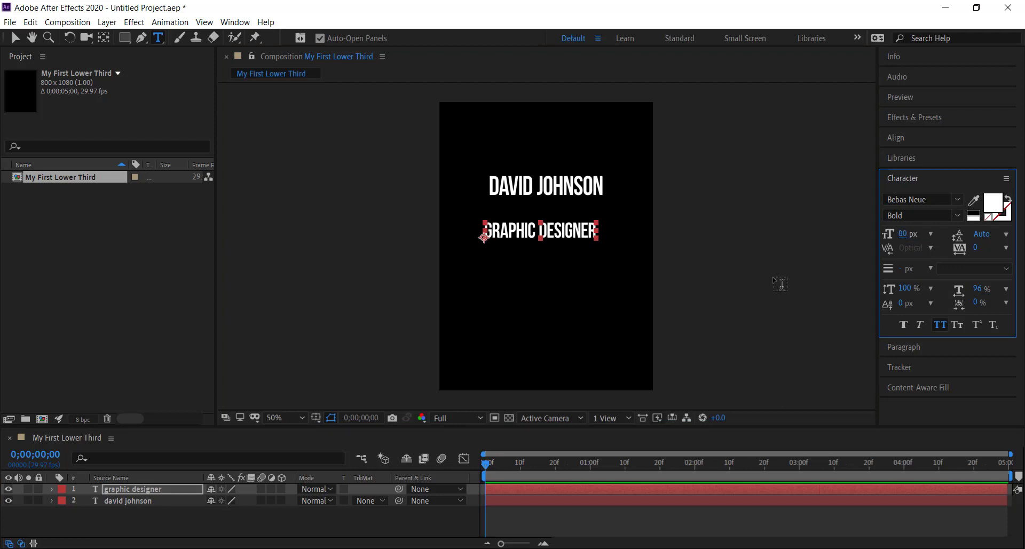
{"action": "left_click", "coordinate": [957, 217]}
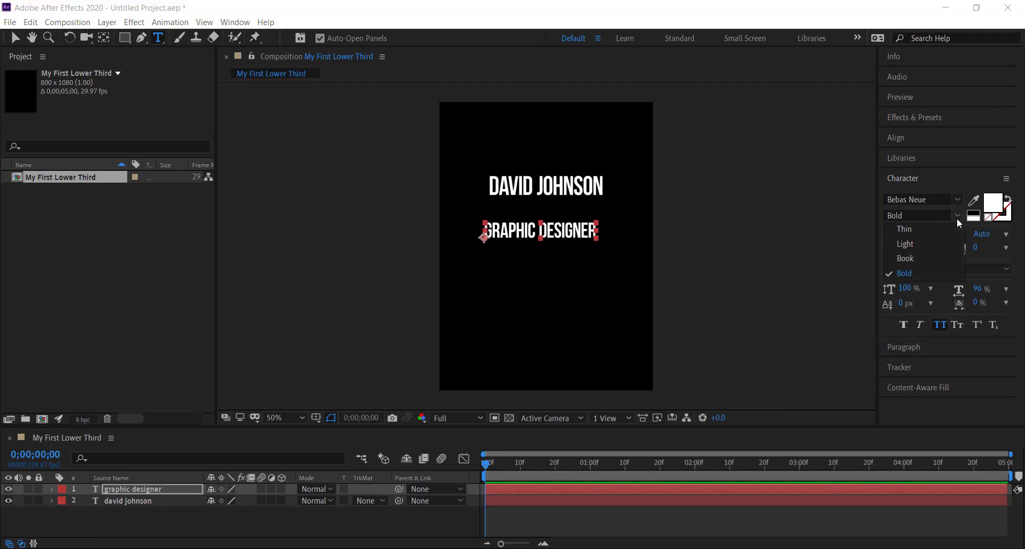
{"action": "left_click", "coordinate": [911, 258]}
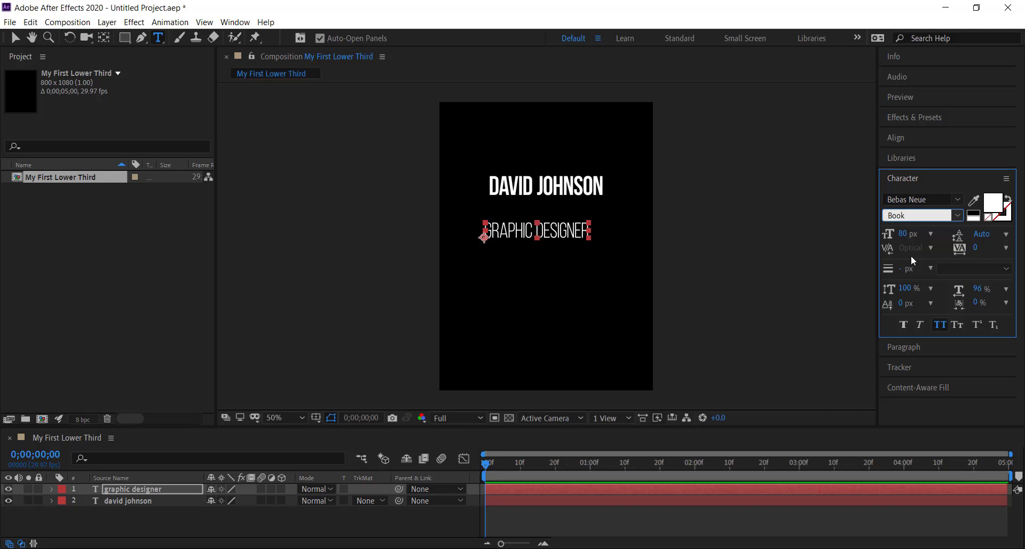
Step: Center the "graphic designer" text horizontally in the composition and move it up close beneath the name text
{"action": "left_click", "coordinate": [902, 137]}
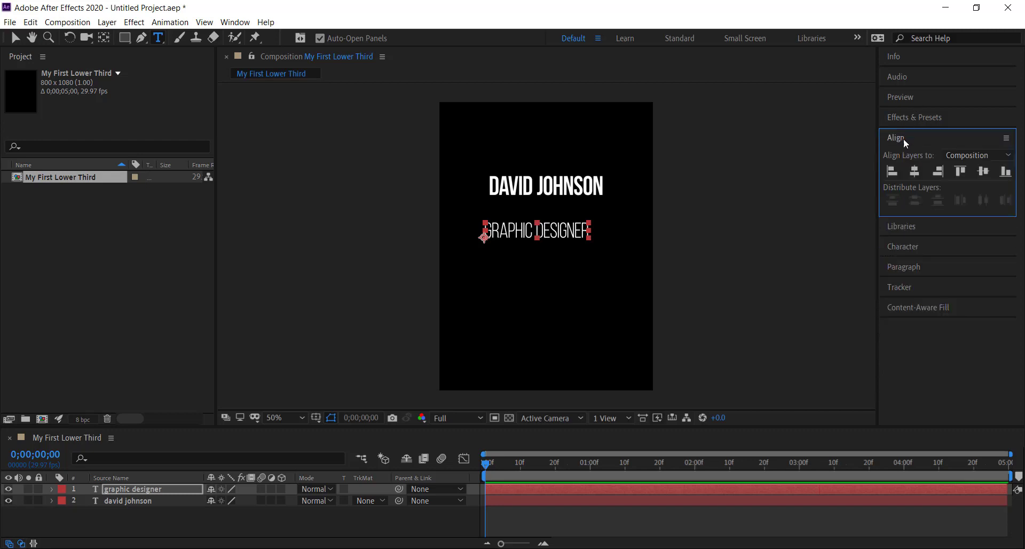
{"action": "left_click", "coordinate": [914, 171]}
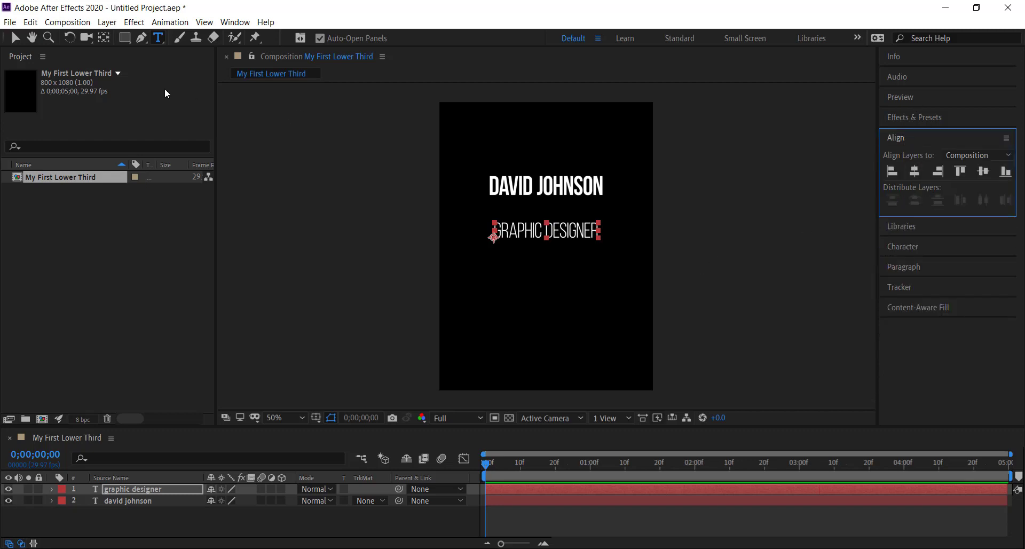
{"action": "left_click", "coordinate": [14, 39]}
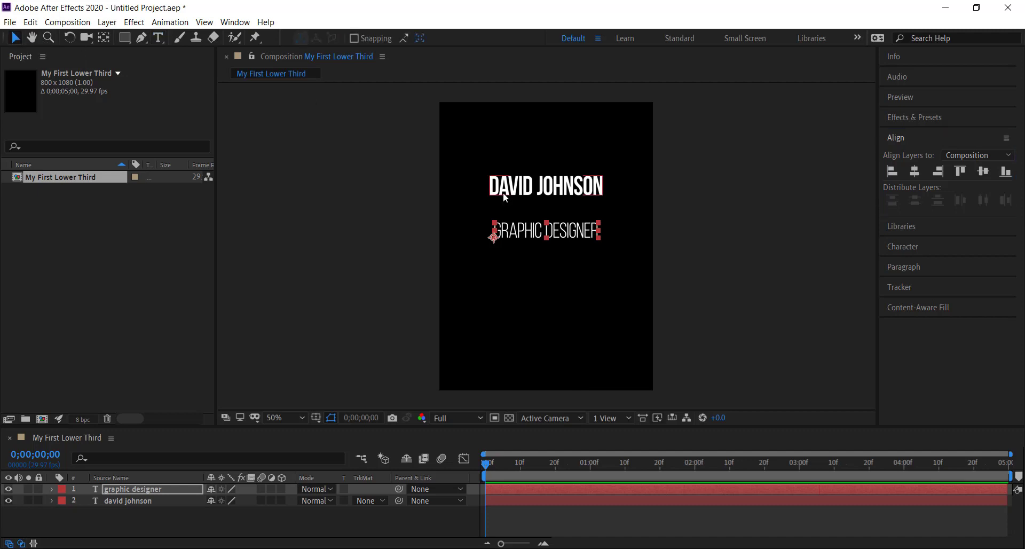
{"action": "left_click", "coordinate": [563, 235]}
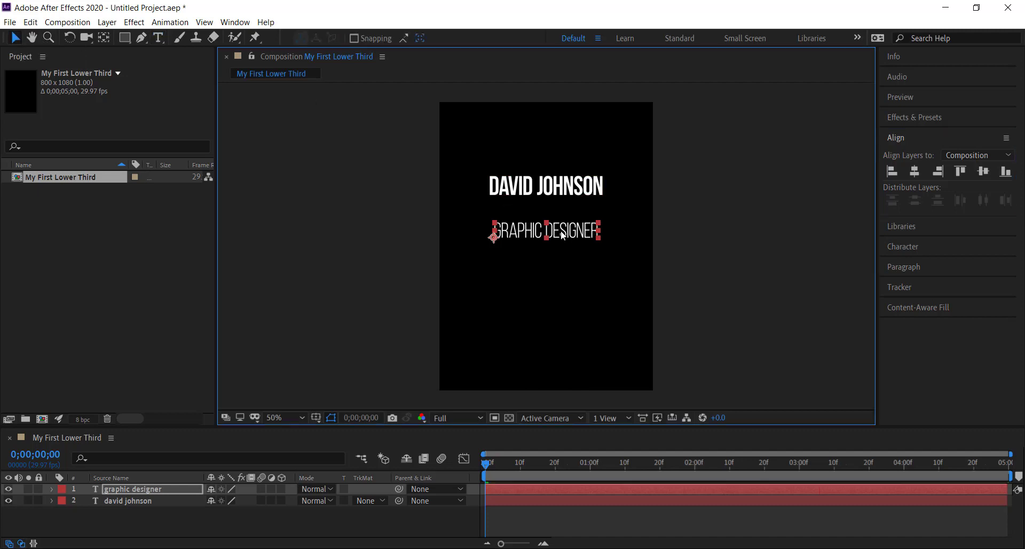
{"action": "left_click_drag", "start_coordinate": [562, 235], "coordinate": [563, 218]}
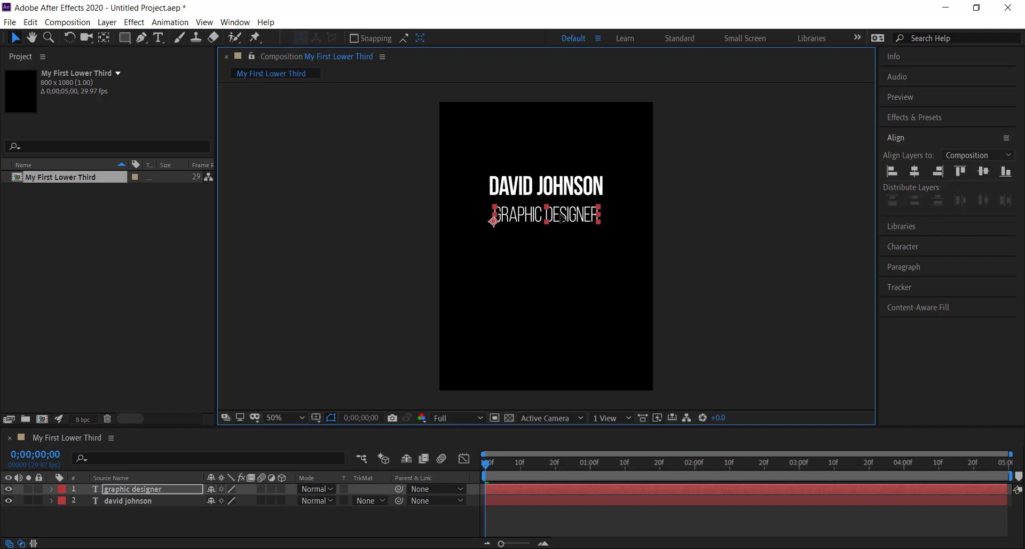
{"action": "left_click", "coordinate": [421, 233]}
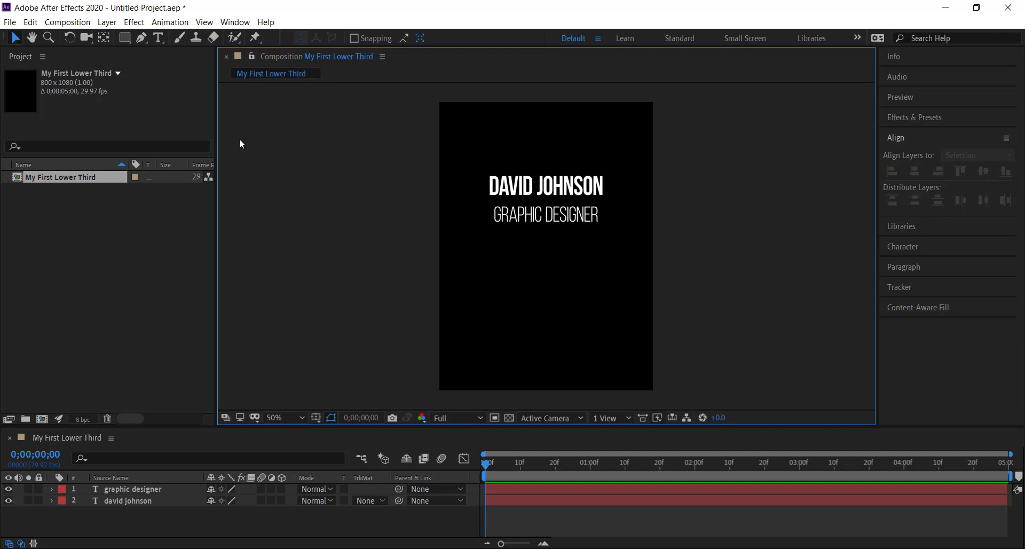
Step: Choose the Pen tool and set its stroke type to Solid Color with Normal mode and 100% opacity
{"action": "left_click", "coordinate": [144, 40]}
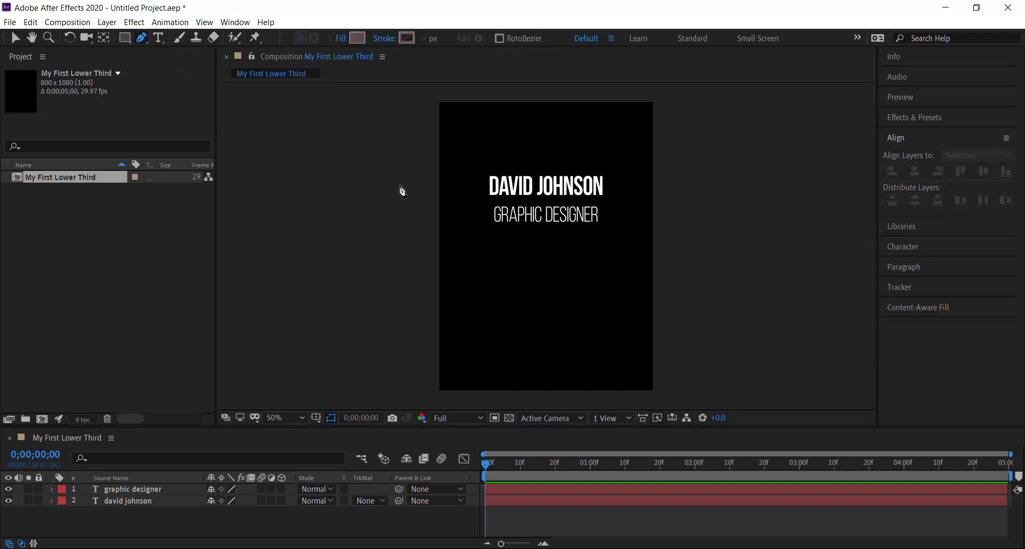
{"action": "left_click", "coordinate": [386, 42]}
{"action": "left_click", "coordinate": [462, 245]}
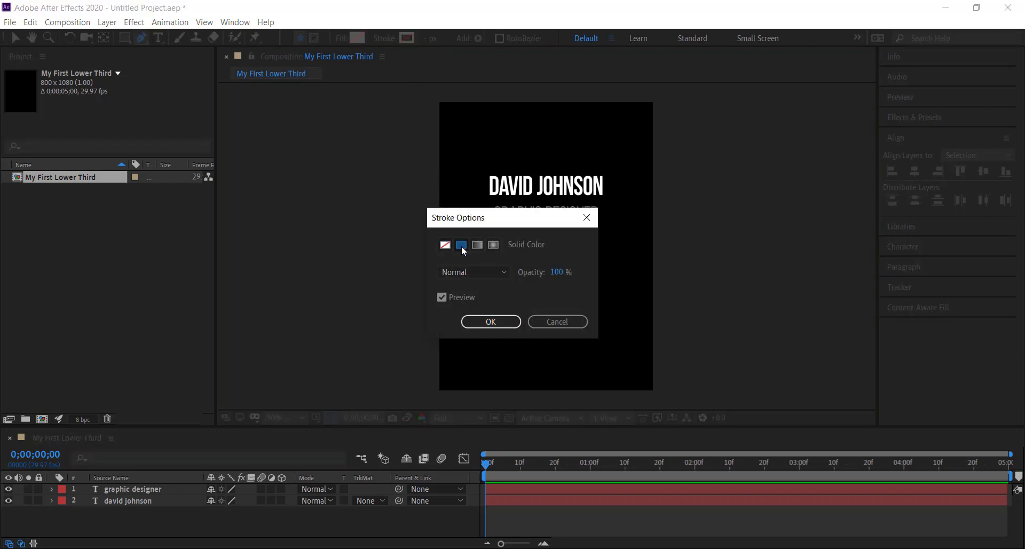
{"action": "left_click", "coordinate": [491, 322]}
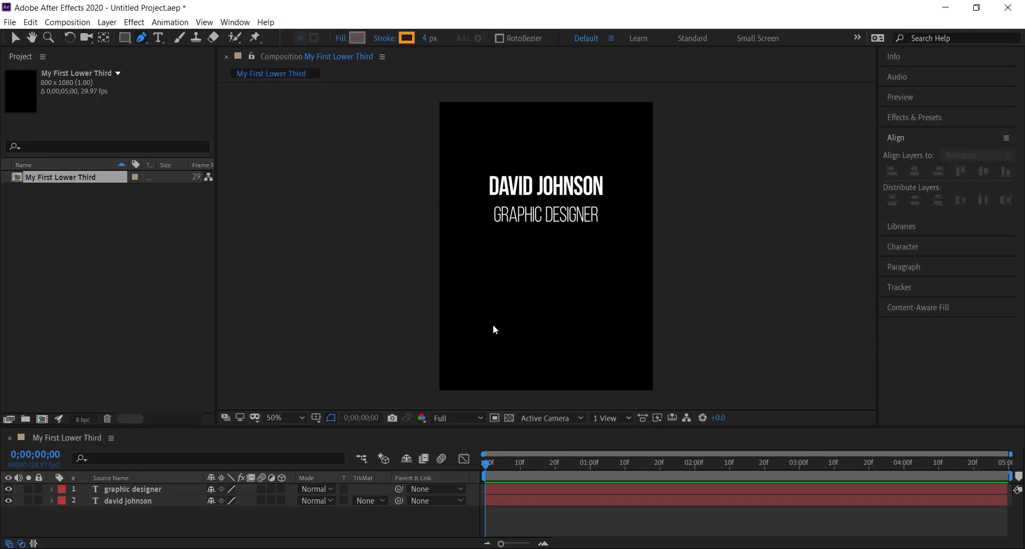
Step: Adjust the shape stroke color to a slightly redder orange
{"action": "left_click", "coordinate": [407, 38]}
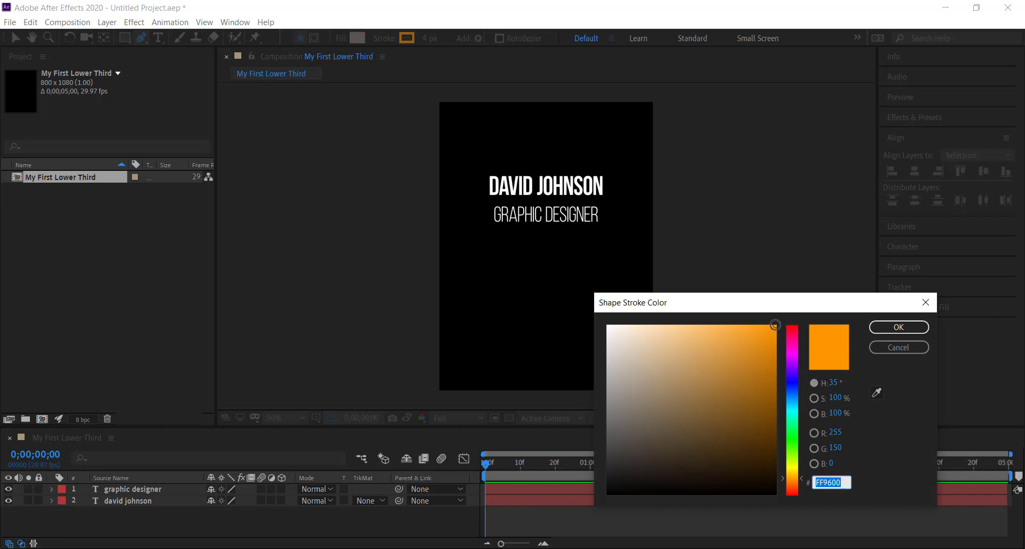
{"action": "left_click_drag", "start_coordinate": [776, 325], "coordinate": [774, 324]}
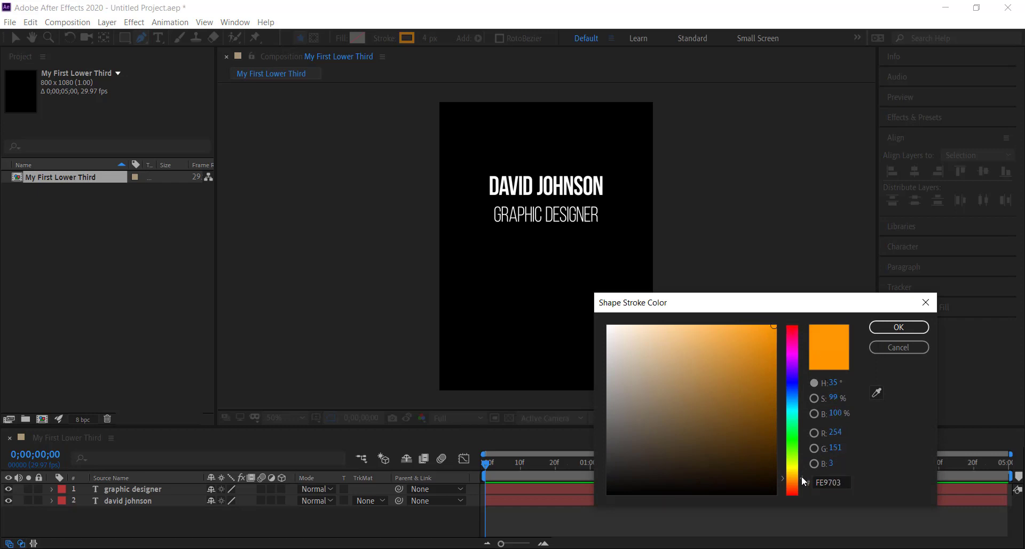
{"action": "left_click_drag", "start_coordinate": [803, 481], "coordinate": [805, 484]}
{"action": "left_click", "coordinate": [897, 327]}
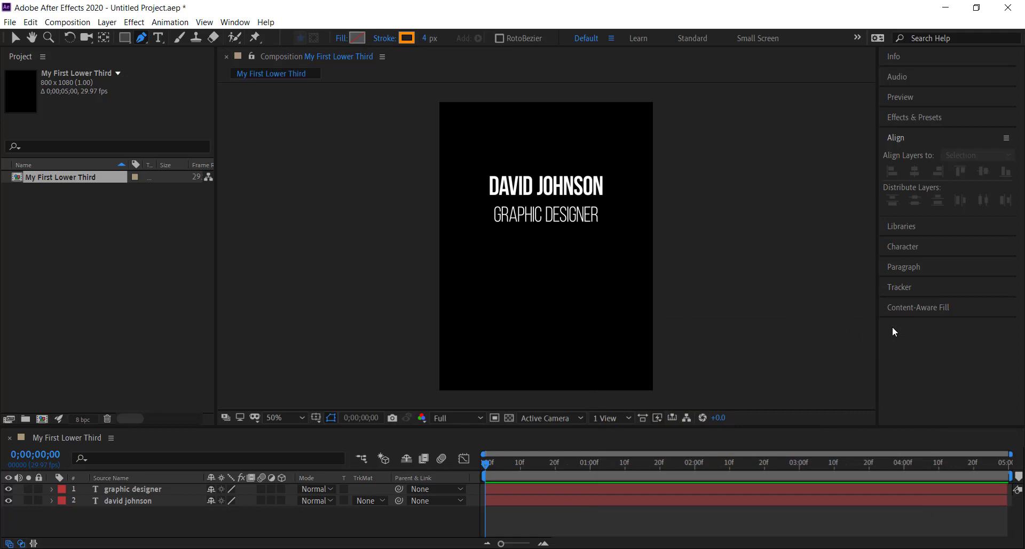
Step: Draw a straight horizontal line between the two text lines, slightly wider than the name text, and deselect it
{"action": "left_click", "coordinate": [484, 202]}
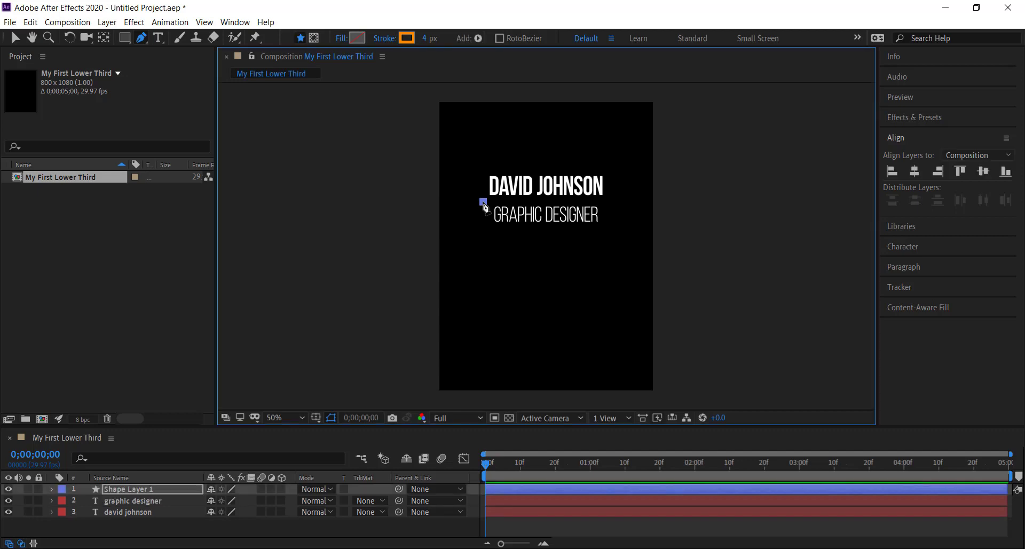
{"action": "left_click", "coordinate": [609, 202]}
{"action": "left_click", "coordinate": [82, 363]}
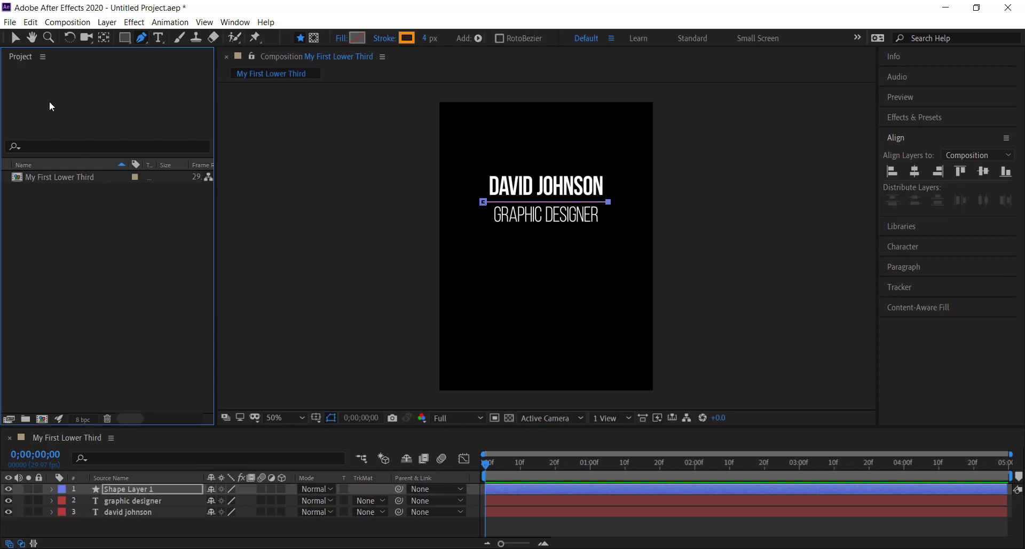
{"action": "left_click", "coordinate": [15, 38]}
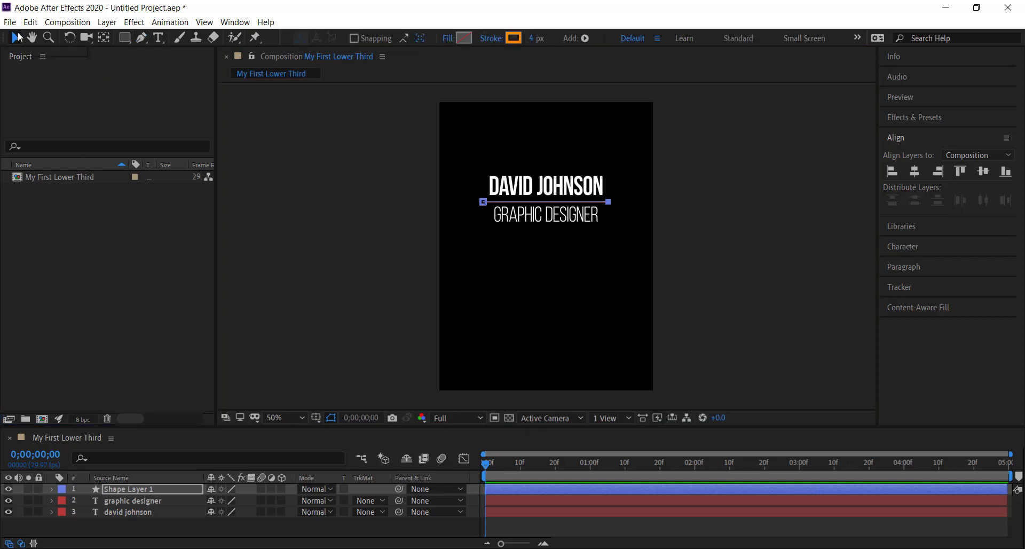
{"action": "left_click", "coordinate": [356, 247]}
{"action": "left_click", "coordinate": [548, 306]}
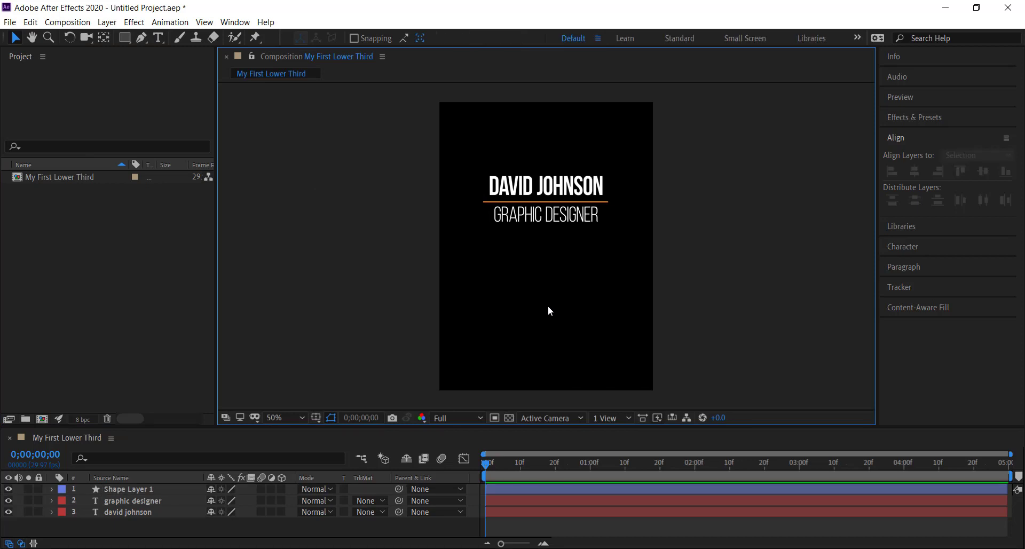
Step: Draw a rectangle shape enclosing the name text, with its lower edge just above the orange divider line
{"action": "key", "text": "q"}
{"action": "mouse_move", "coordinate": [479, 174]}
{"action": "left_mouse_down"}
{"action": "mouse_move", "coordinate": [619, 191]}
{"action": "mouse_move", "coordinate": [609, 201]}
{"action": "left_mouse_up"}
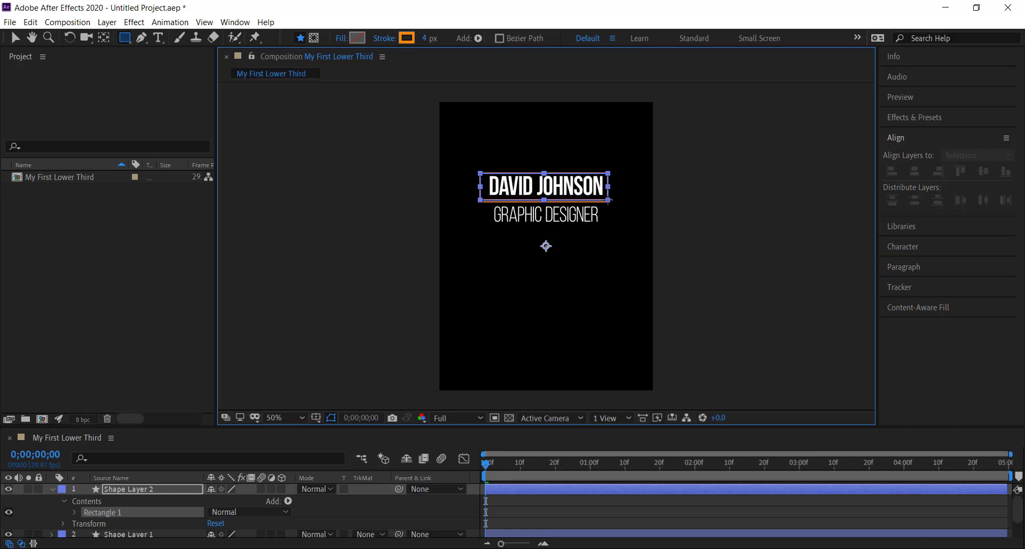
{"action": "left_click_drag", "start_coordinate": [608, 201], "coordinate": [612, 202]}
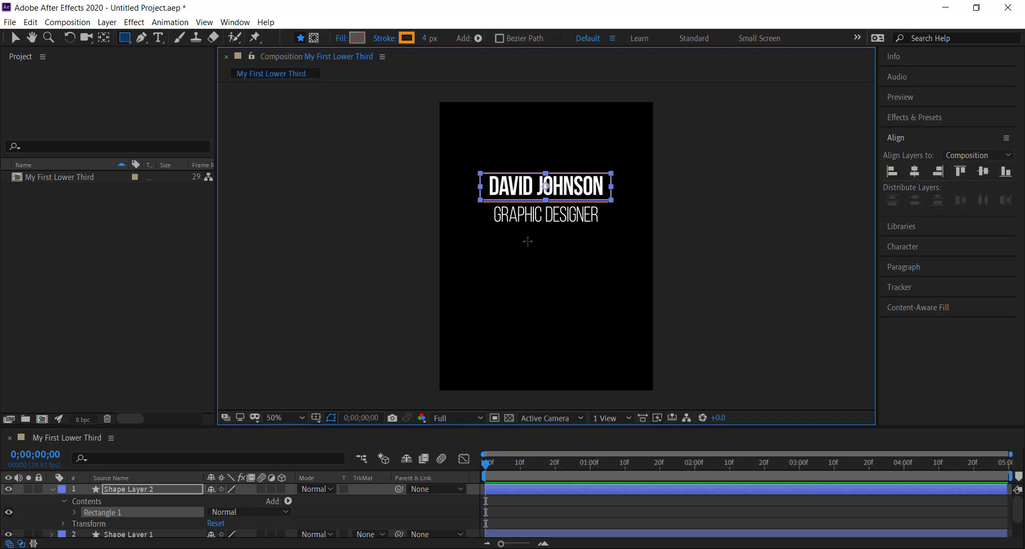
Step: Set the stroke of the rectangle around the name text to None
{"action": "left_click", "coordinate": [383, 39]}
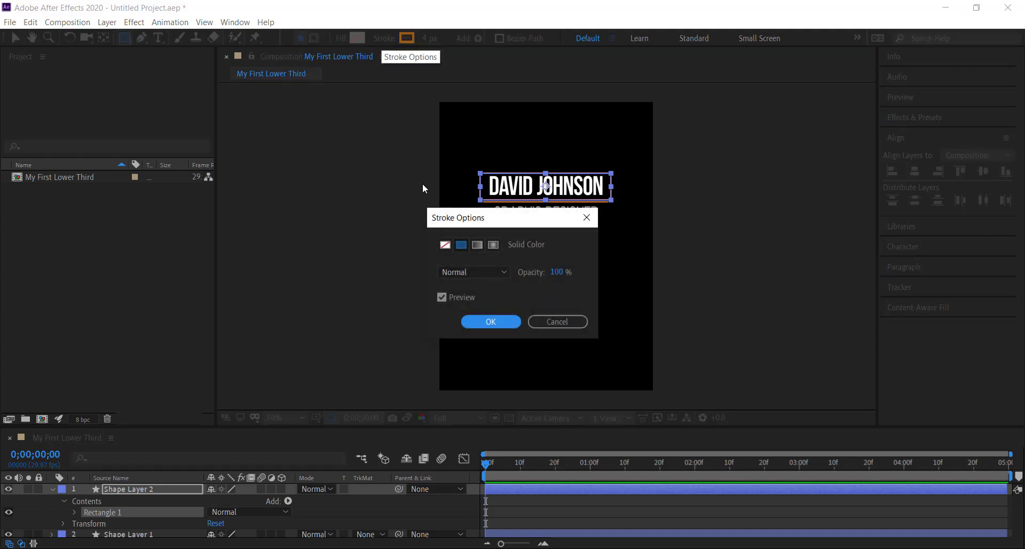
{"action": "left_click", "coordinate": [446, 245]}
{"action": "left_click", "coordinate": [481, 321]}
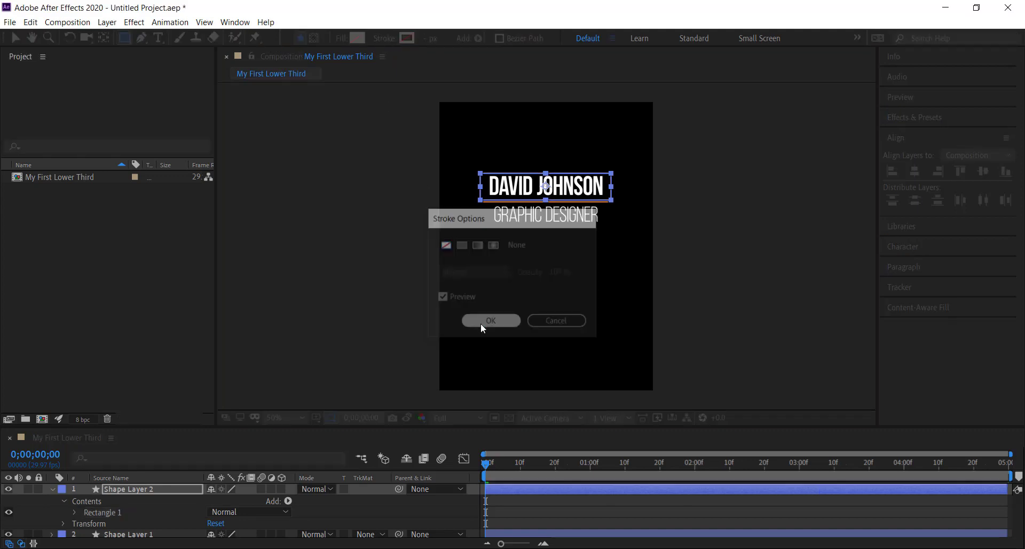
Step: Set the fill of the rectangle around the name text to Solid Color
{"action": "left_click", "coordinate": [340, 40]}
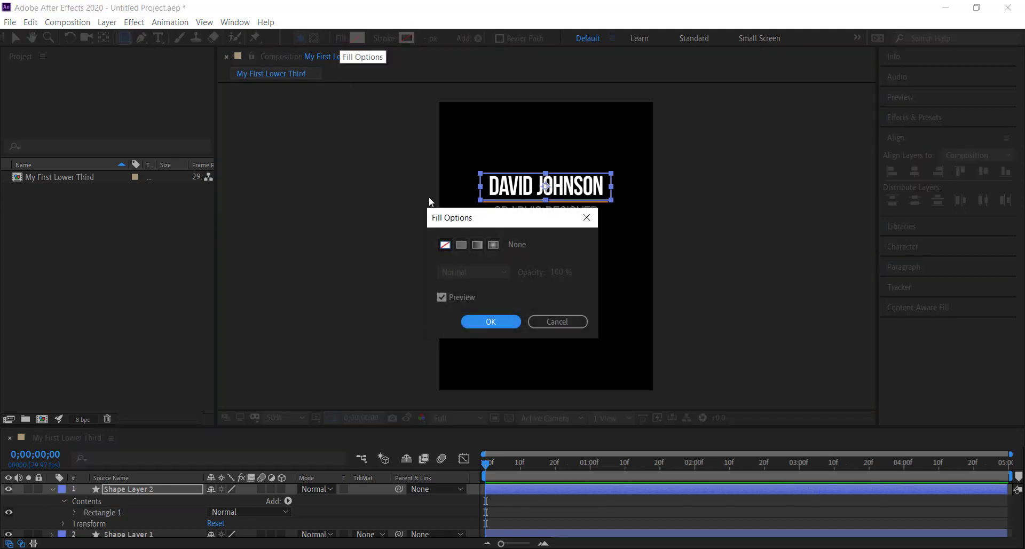
{"action": "left_click", "coordinate": [461, 245]}
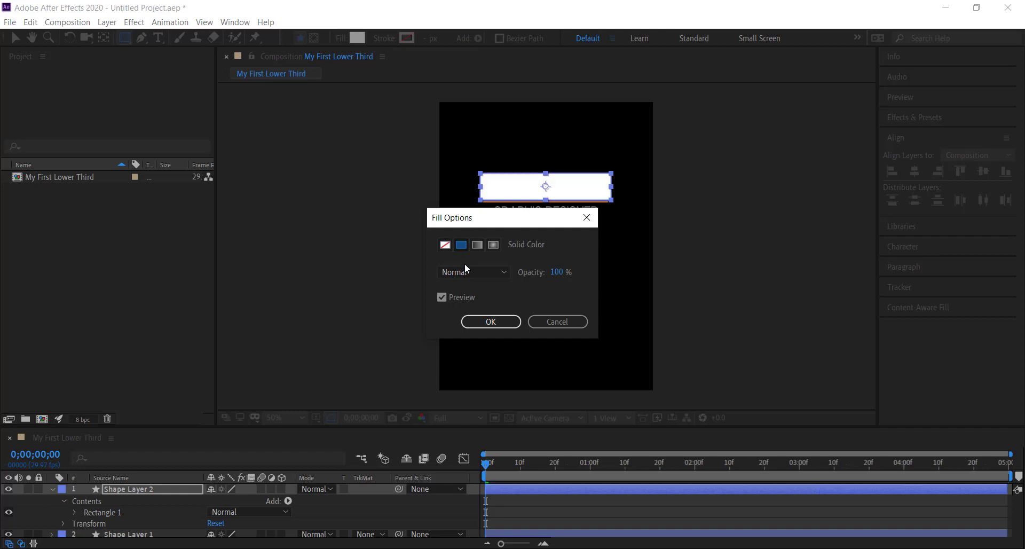
{"action": "left_click", "coordinate": [478, 323]}
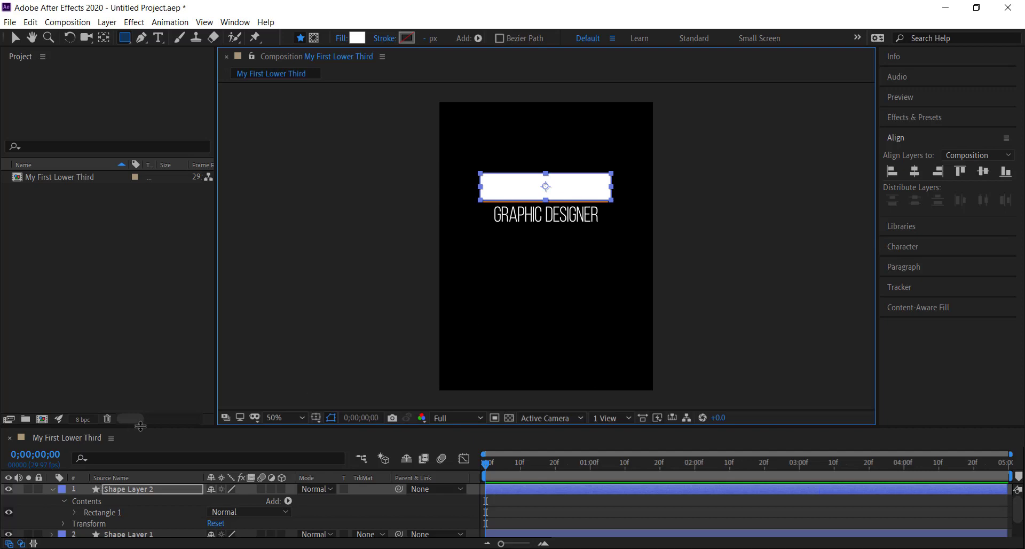
Step: Enlarge the timeline area, collapse the rectangle layer's properties and rename the divider's layer, Shape Layer 1, as Line
{"action": "left_click_drag", "start_coordinate": [140, 426], "coordinate": [133, 329]}
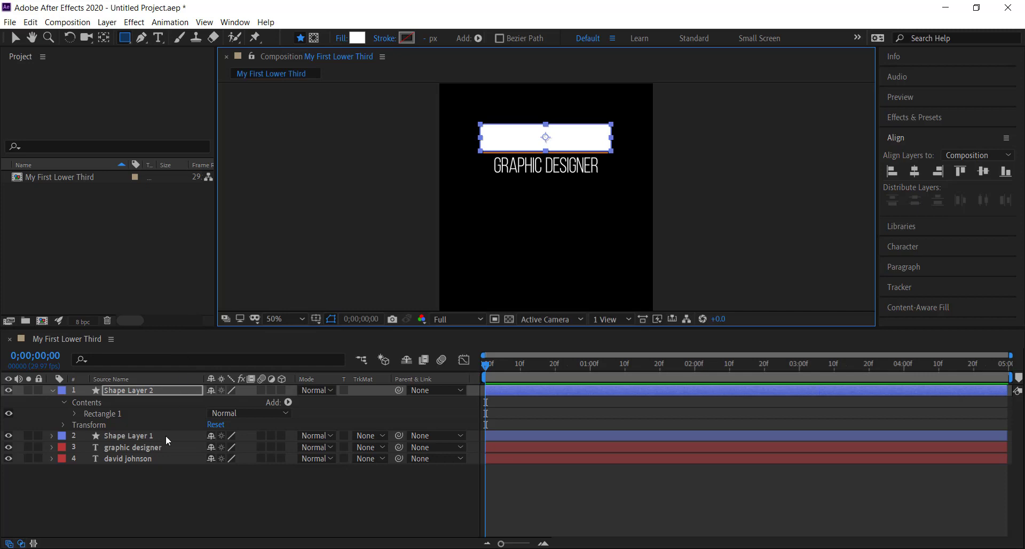
{"action": "left_click", "coordinate": [52, 391]}
{"action": "left_click", "coordinate": [125, 401]}
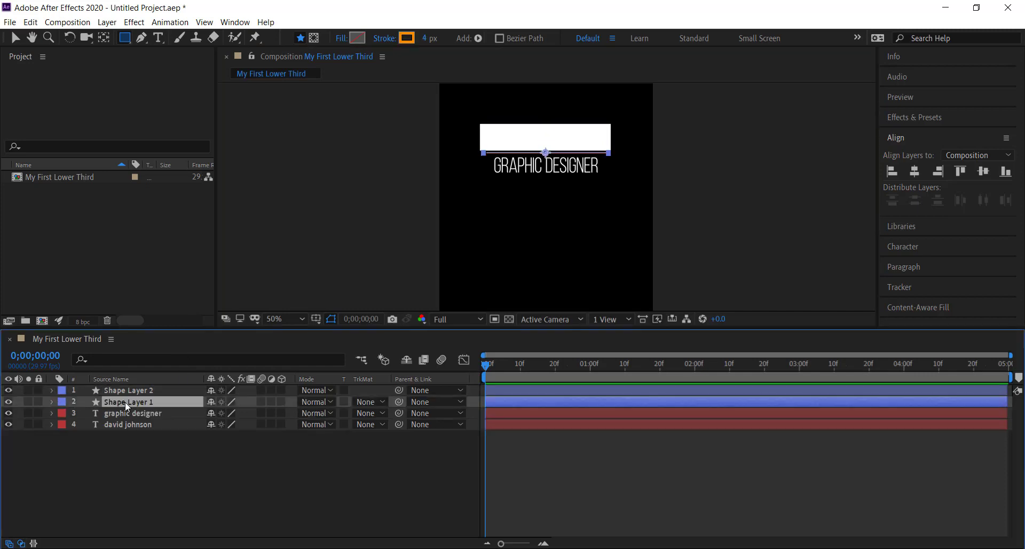
{"action": "key", "text": "Return"}
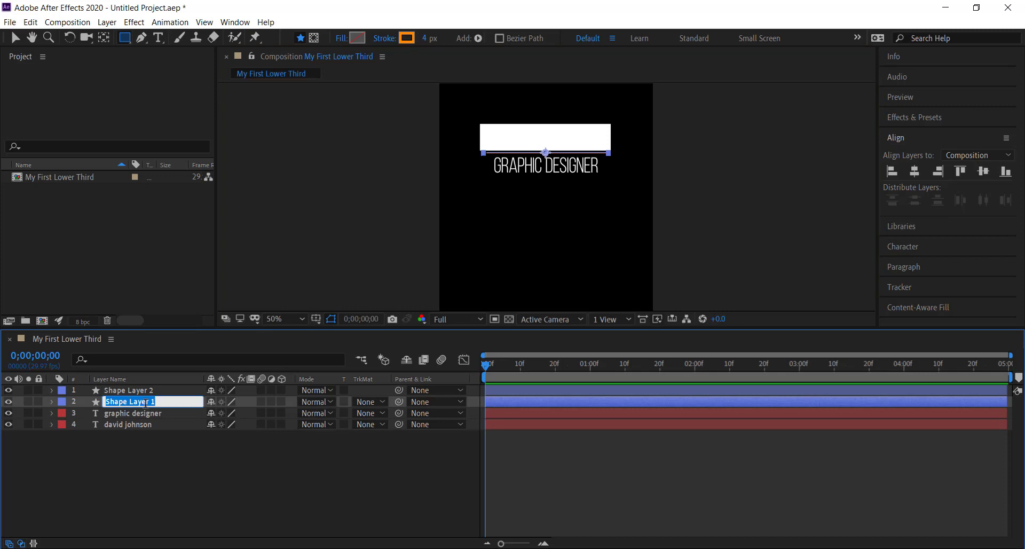
{"action": "type", "text": "Line"}
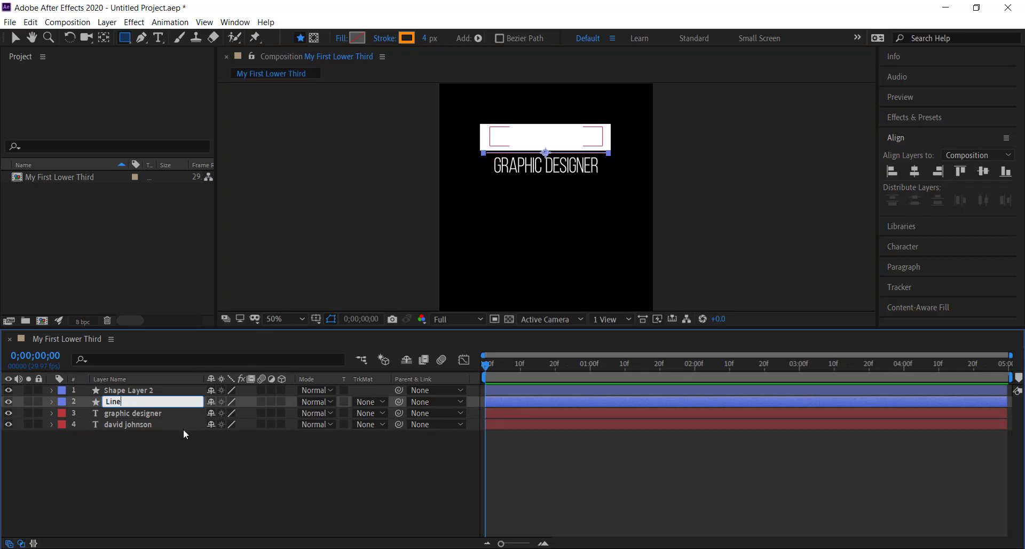
{"action": "key", "text": "Return"}
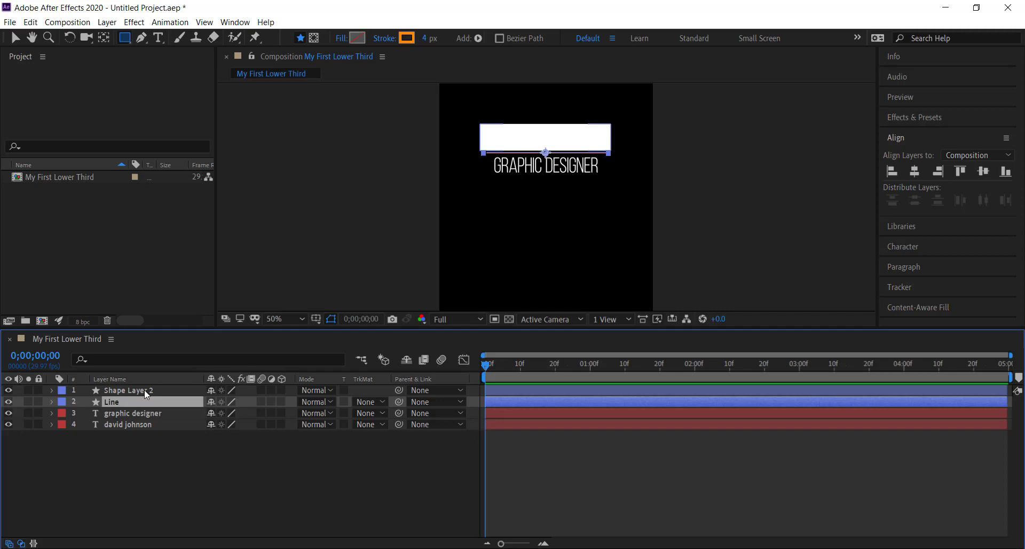
Step: Rename the rectangle's layer, Shape Layer 2, as Top Shape
{"action": "left_click", "coordinate": [146, 393]}
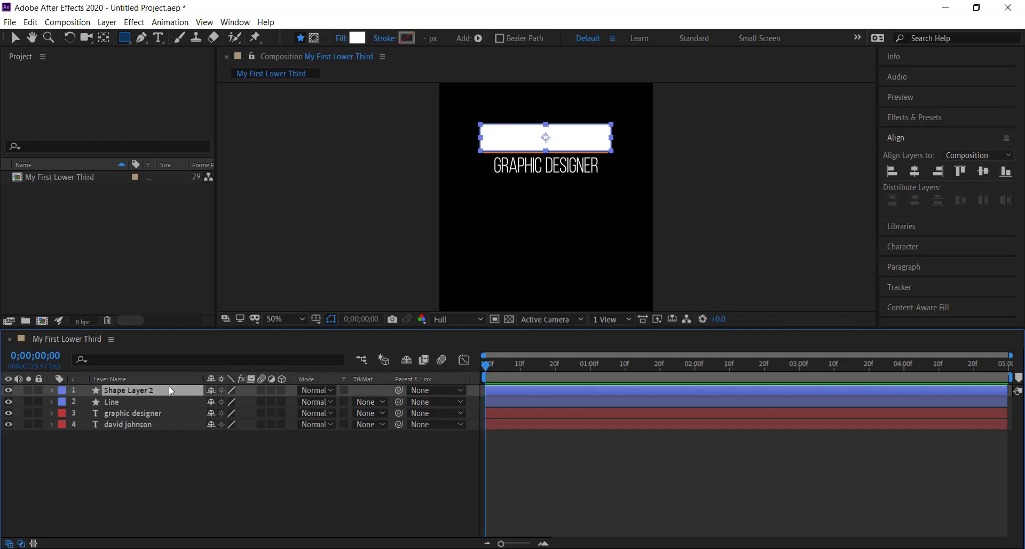
{"action": "key", "text": "Return"}
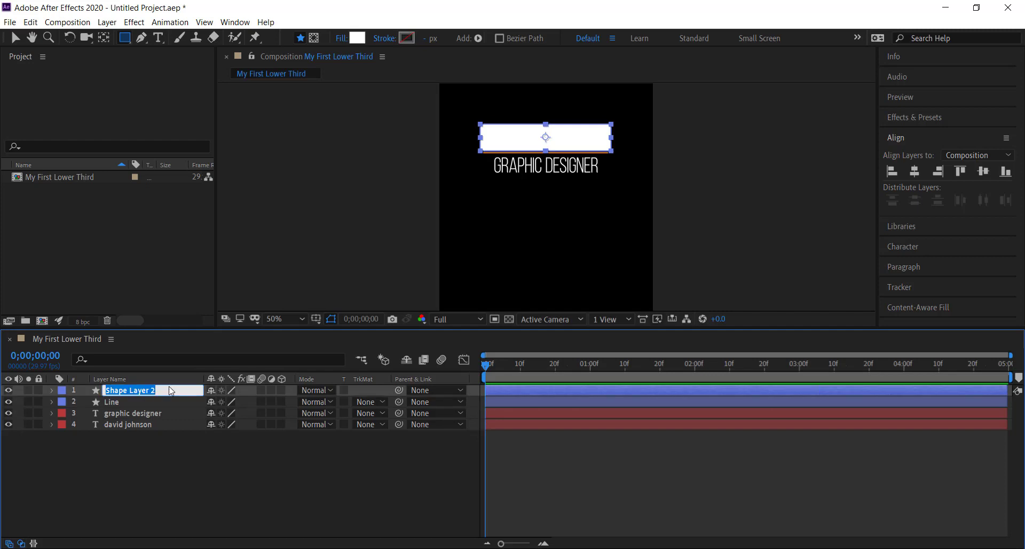
{"action": "type", "text": "Top Shape"}
{"action": "key", "text": "Return"}
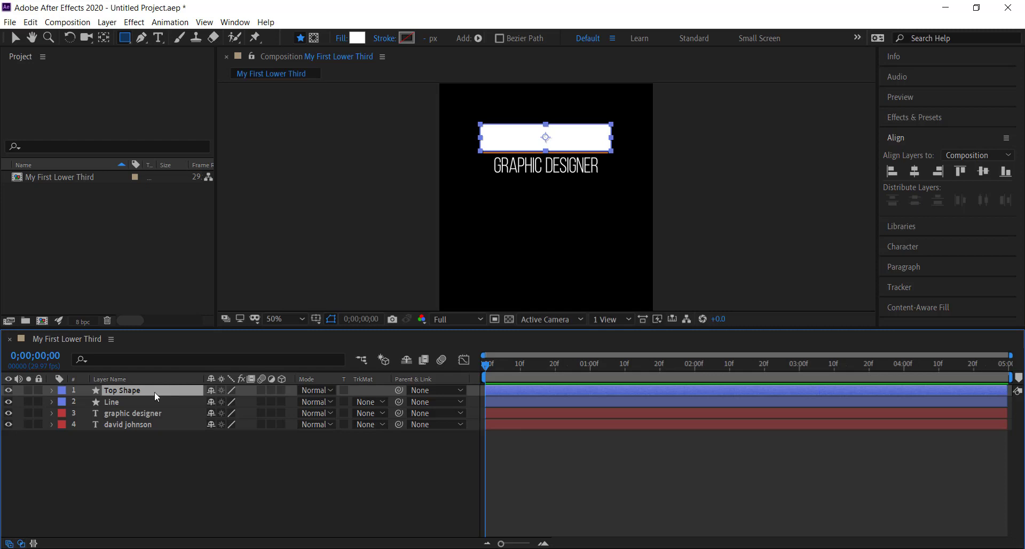
Step: Duplicate the Top Shape layer and rename the copy as Bottom Shape
{"action": "key", "text": "ctrl+d"}
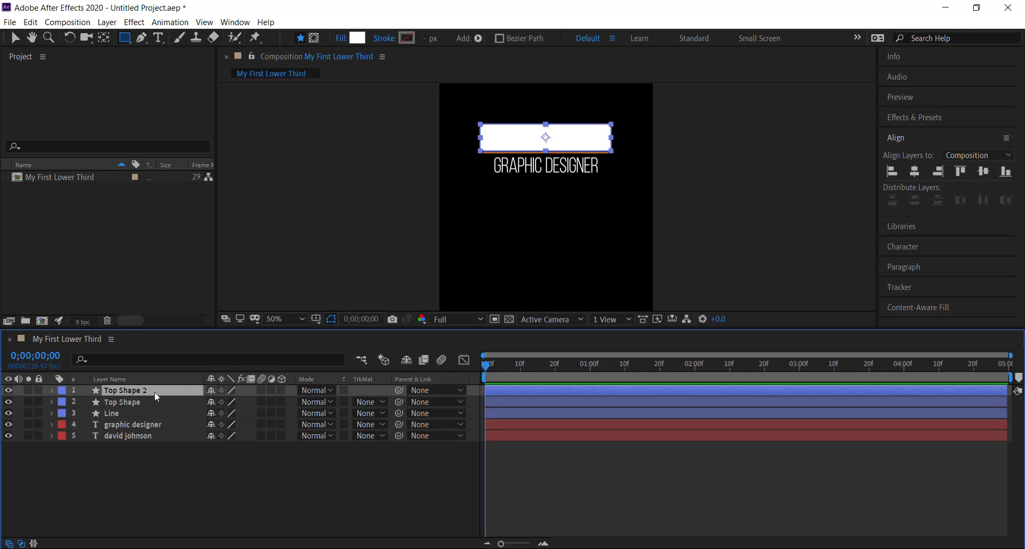
{"action": "key", "text": "Return"}
{"action": "type", "text": "Bottom"}
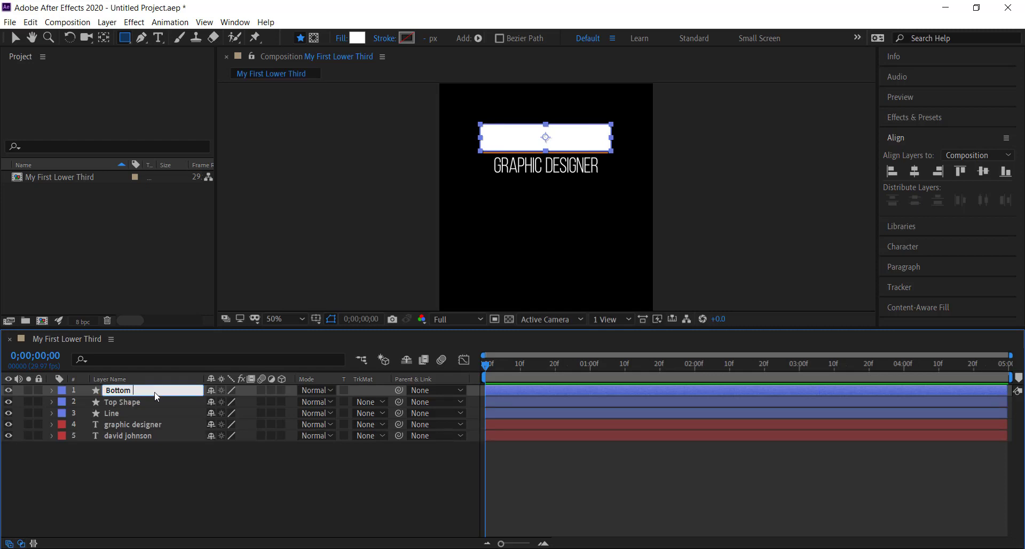
{"action": "key", "text": "Escape"}
{"action": "key", "text": "Return"}
{"action": "type", "text": "Bottom Shape"}
Step: Reorder the layers from top to bottom as Line, Top Shape, name text, Bottom Shape and graphic designer
{"action": "left_click_drag", "start_coordinate": [117, 399], "coordinate": [144, 451]}
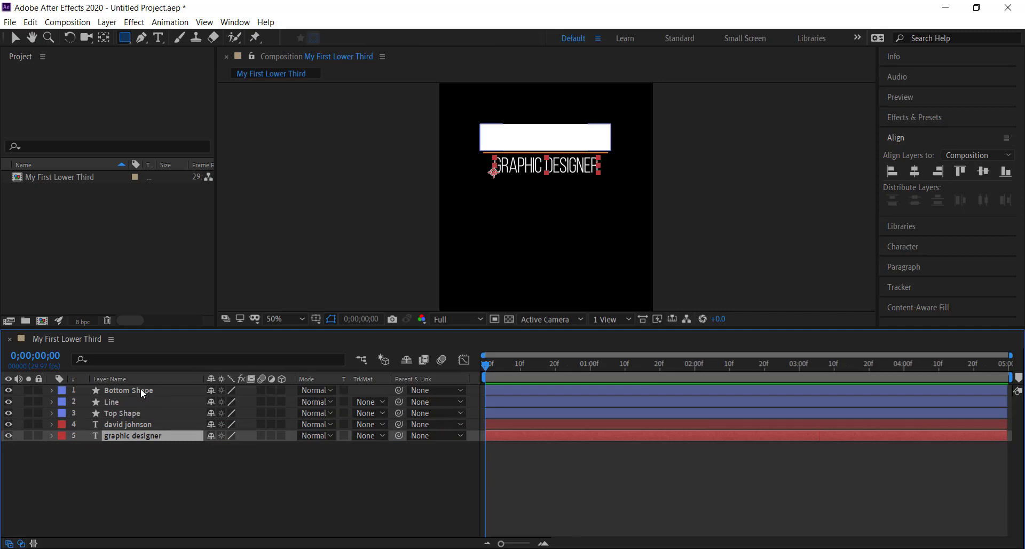
{"action": "left_click_drag", "start_coordinate": [142, 393], "coordinate": [143, 431]}
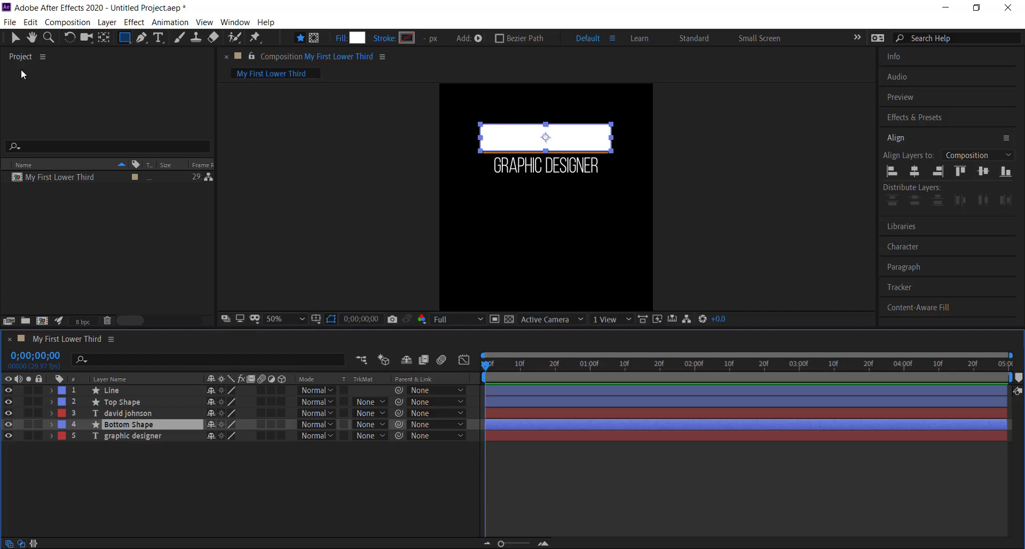
Step: Move the Bottom Shape rectangle straight down to cover the graphic designer text, just below the orange line, and deselect it
{"action": "left_click", "coordinate": [15, 39]}
{"action": "left_click", "coordinate": [518, 141]}
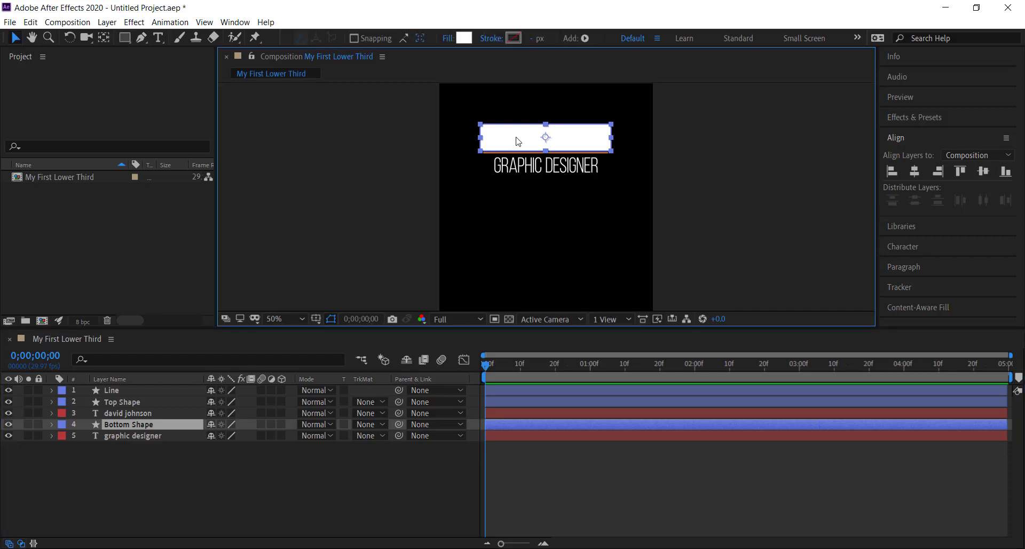
{"action": "left_click_drag", "start_coordinate": [517, 141], "coordinate": [518, 171]}
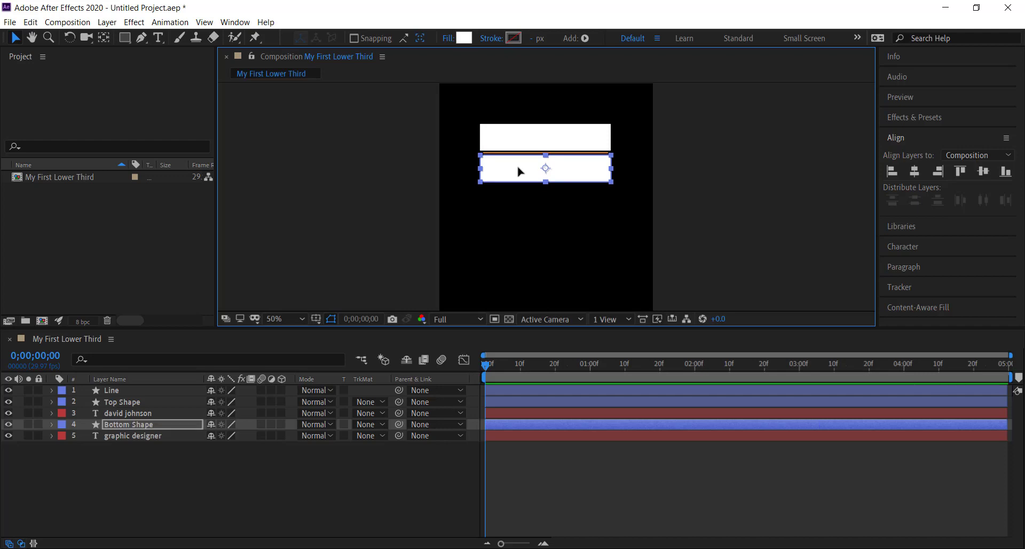
{"action": "left_click", "coordinate": [410, 217]}
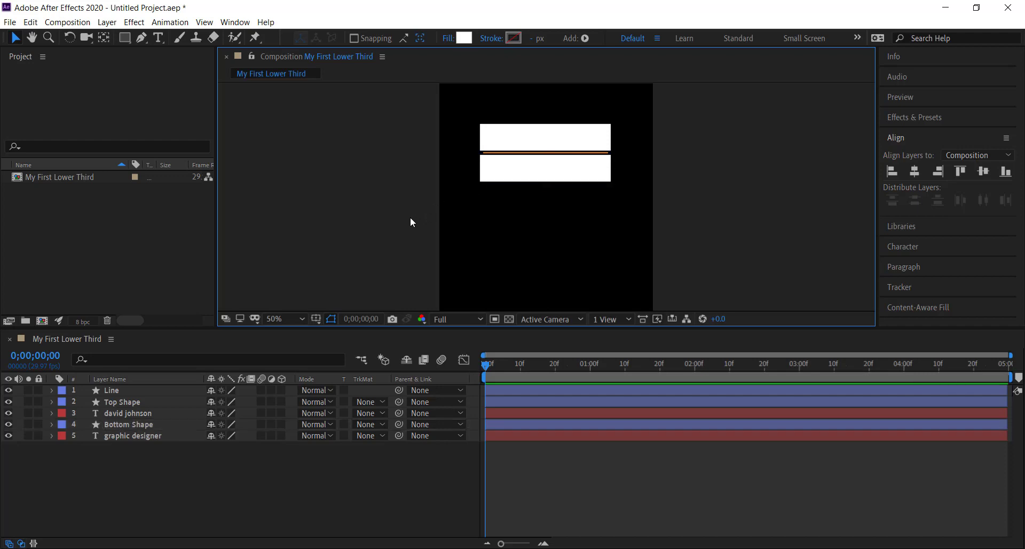
Step: Apply alpha track mattes to both text layers, using Bottom Shape for graphic designer and Top Shape for the name
{"action": "left_click", "coordinate": [364, 436]}
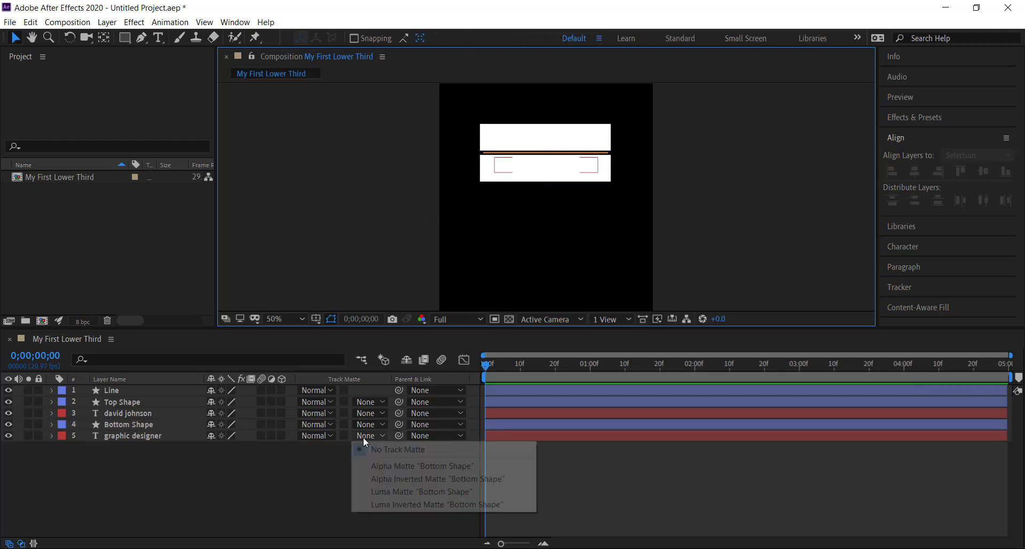
{"action": "left_click", "coordinate": [398, 467]}
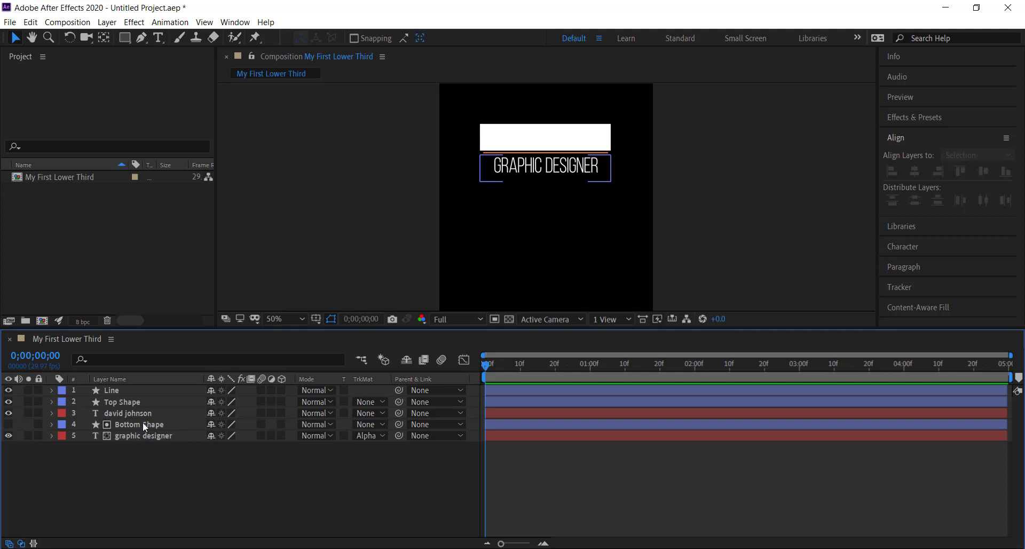
{"action": "left_click", "coordinate": [373, 411]}
{"action": "left_click", "coordinate": [151, 413]}
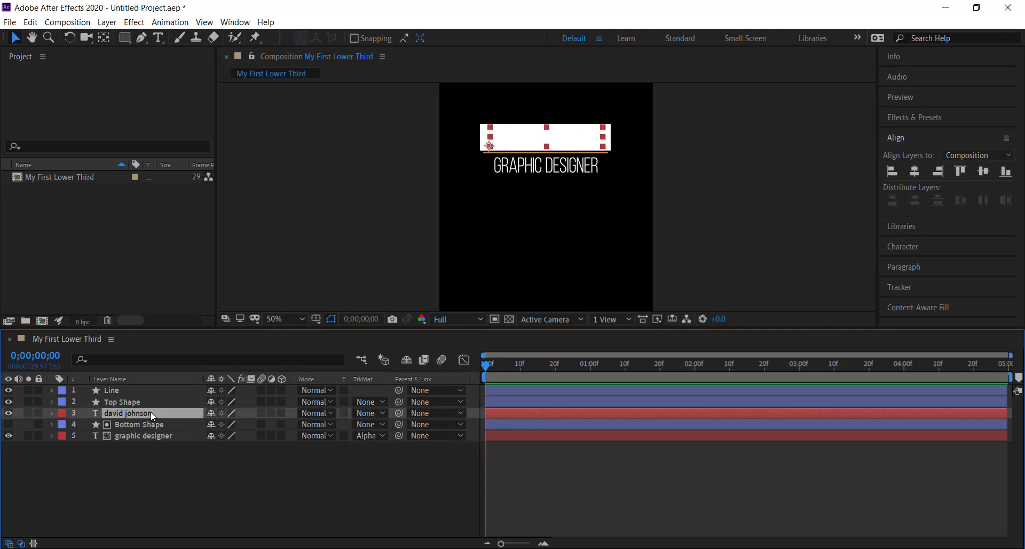
{"action": "left_click", "coordinate": [373, 411]}
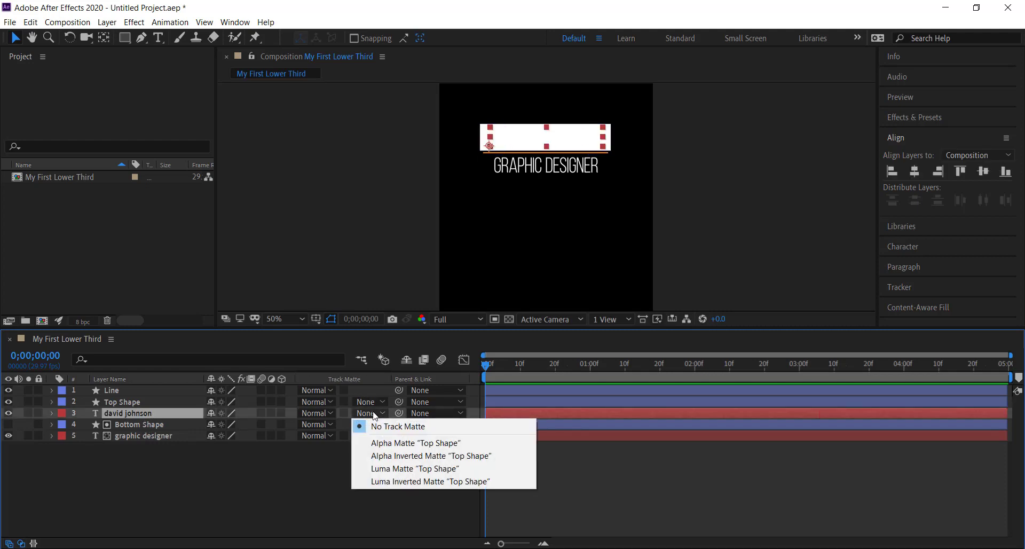
{"action": "left_click", "coordinate": [394, 443]}
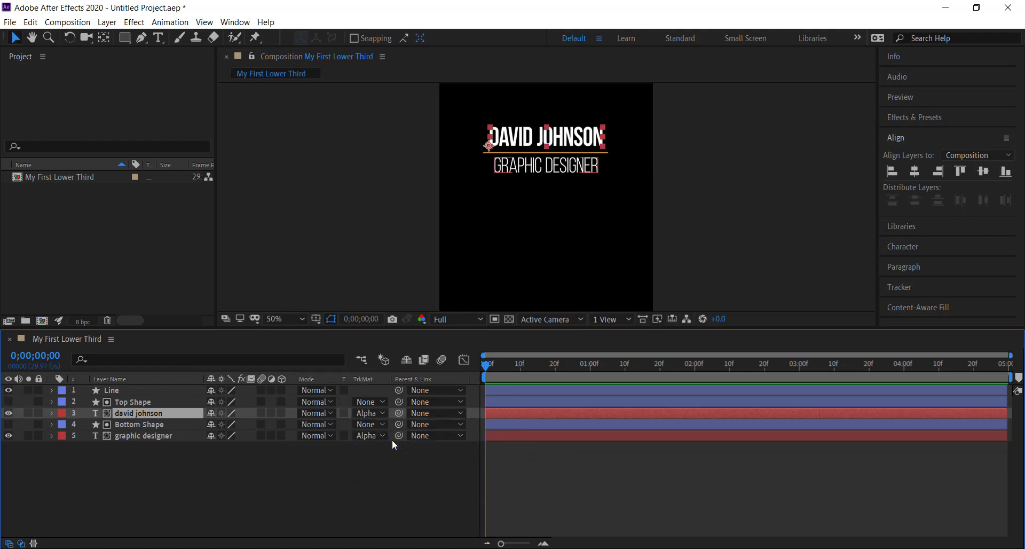
{"action": "left_click", "coordinate": [384, 466]}
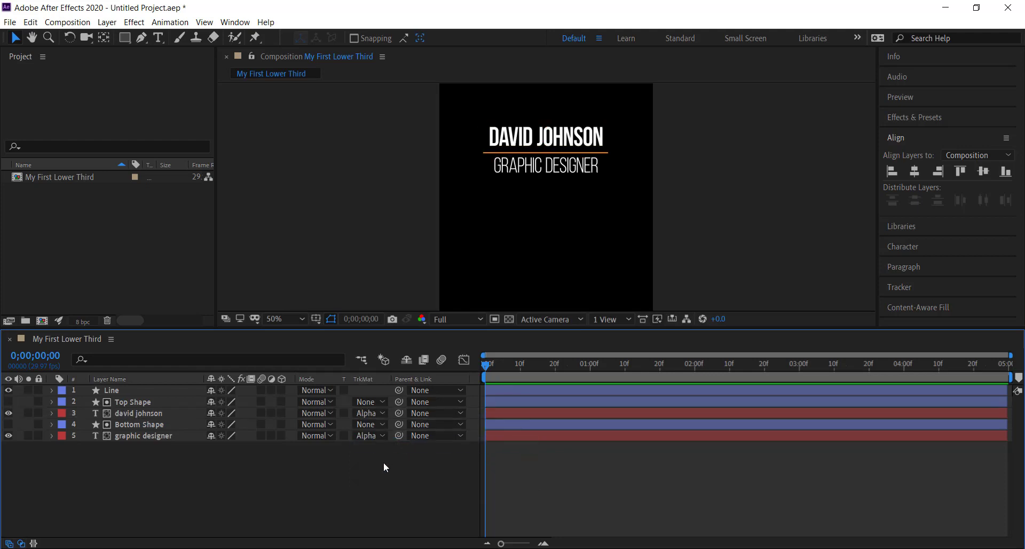
Step: Animate the name text's Position with a keyframe at 0;00;01;00, and at 0;00;00;00 move it straight up out of its matte to 185, 260
{"action": "left_click", "coordinate": [133, 412]}
{"action": "key", "text": "p"}
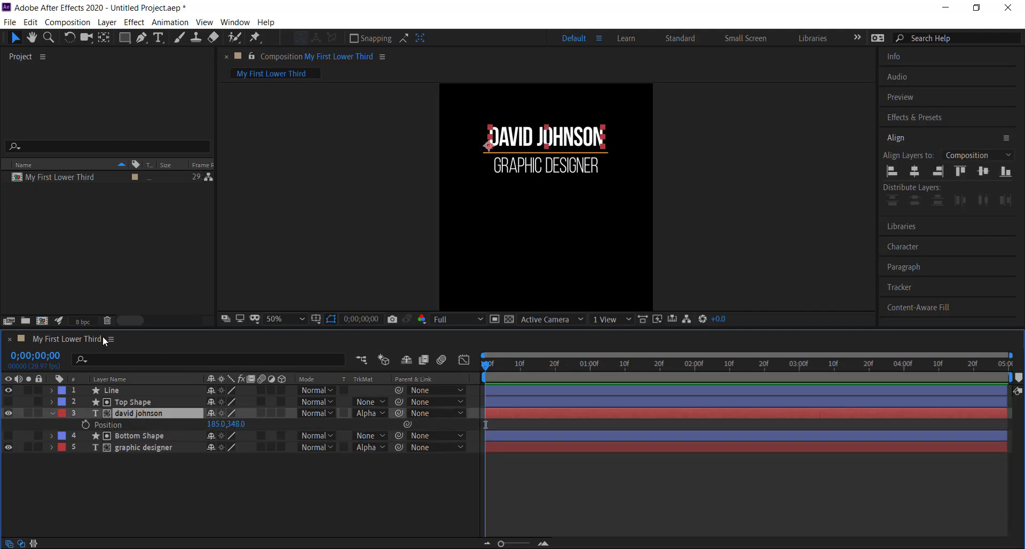
{"action": "left_click", "coordinate": [45, 356]}
{"action": "type", "text": "10"}
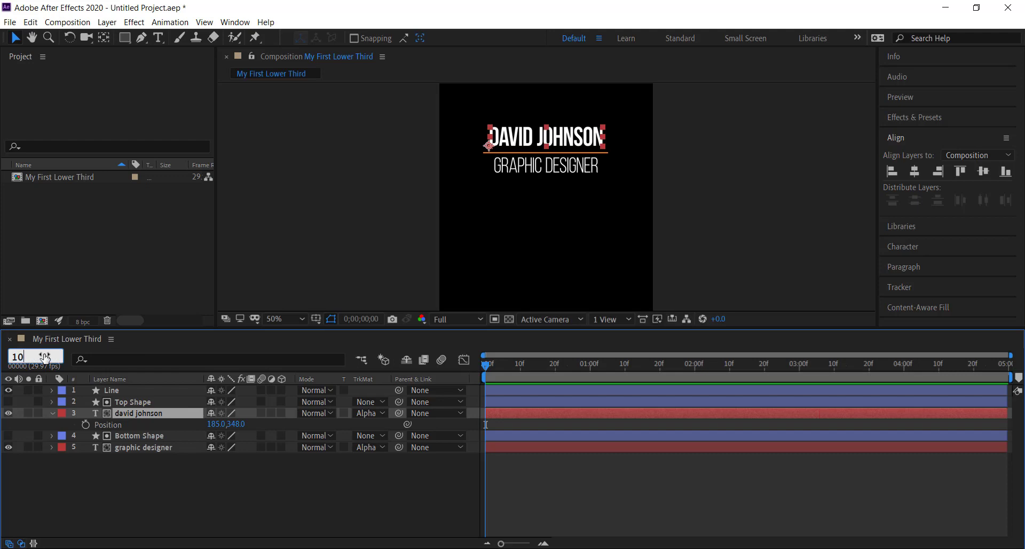
{"action": "type", "text": "0"}
{"action": "key", "text": "Return"}
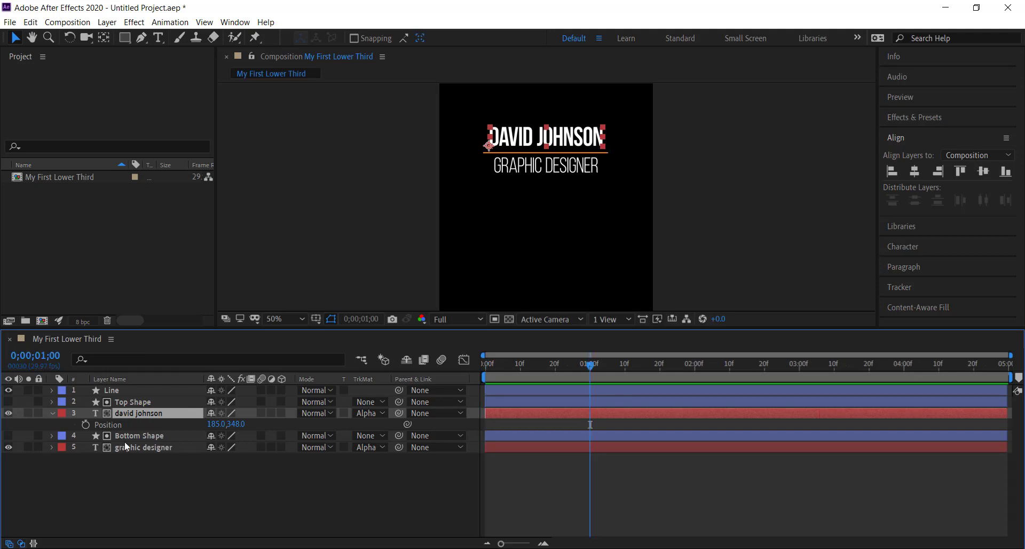
{"action": "left_click", "coordinate": [85, 425]}
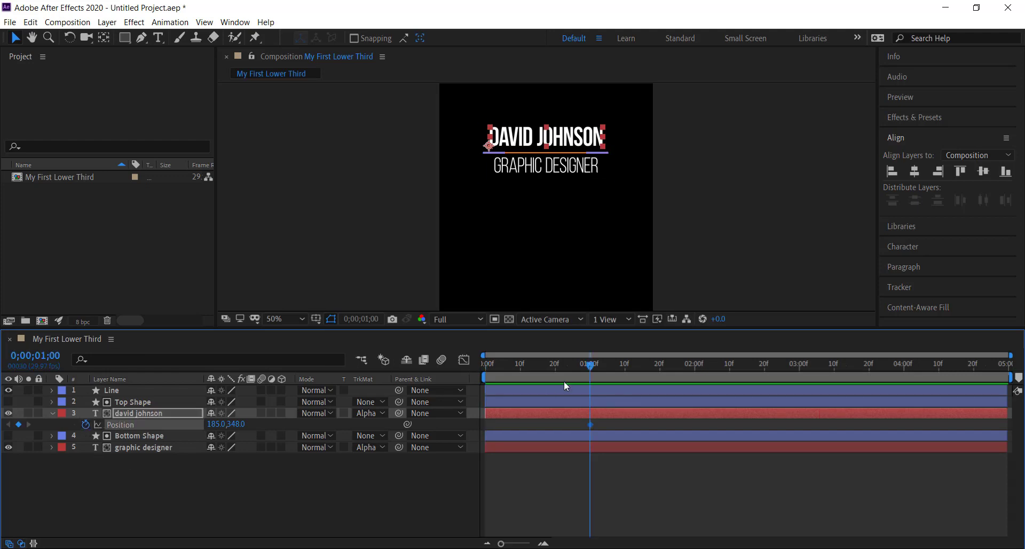
{"action": "key", "text": "Home"}
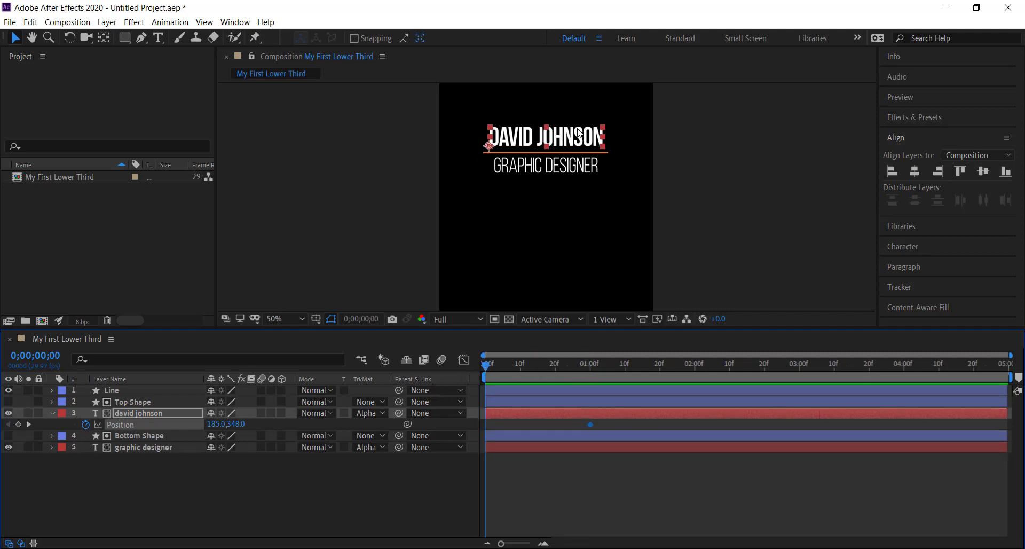
{"action": "left_click_drag", "start_coordinate": [552, 141], "coordinate": [552, 115]}
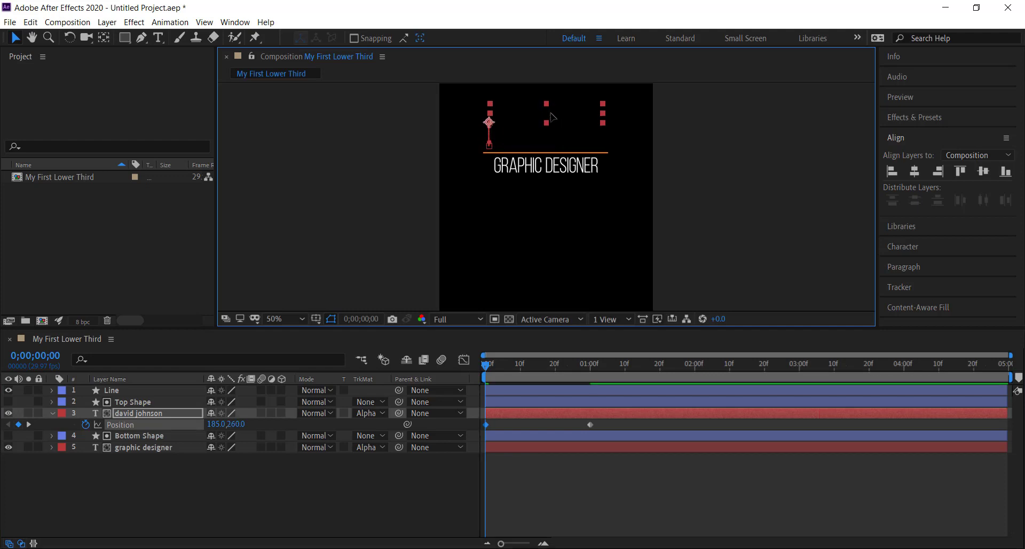
Step: Add a Position keyframe to the graphic designer text at 0;00;01;00
{"action": "left_click", "coordinate": [156, 447]}
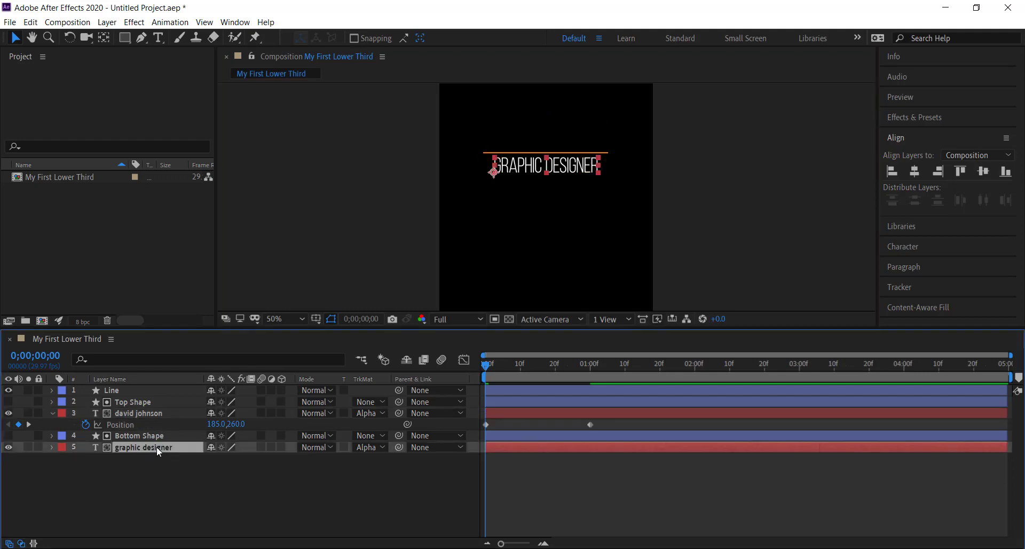
{"action": "key", "text": "p"}
{"action": "key", "text": "alt+shift+j"}
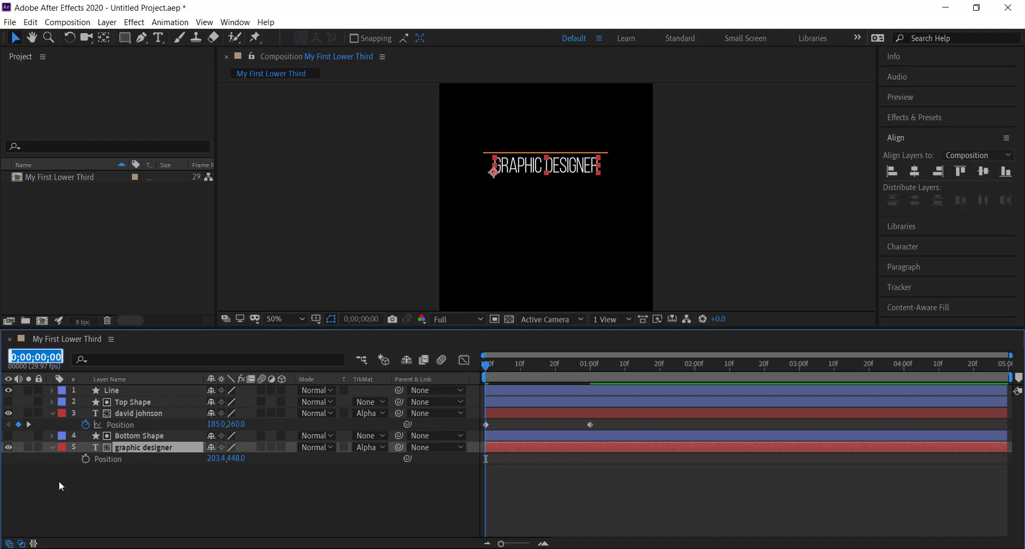
{"action": "type", "text": "100"}
{"action": "key", "text": "Return"}
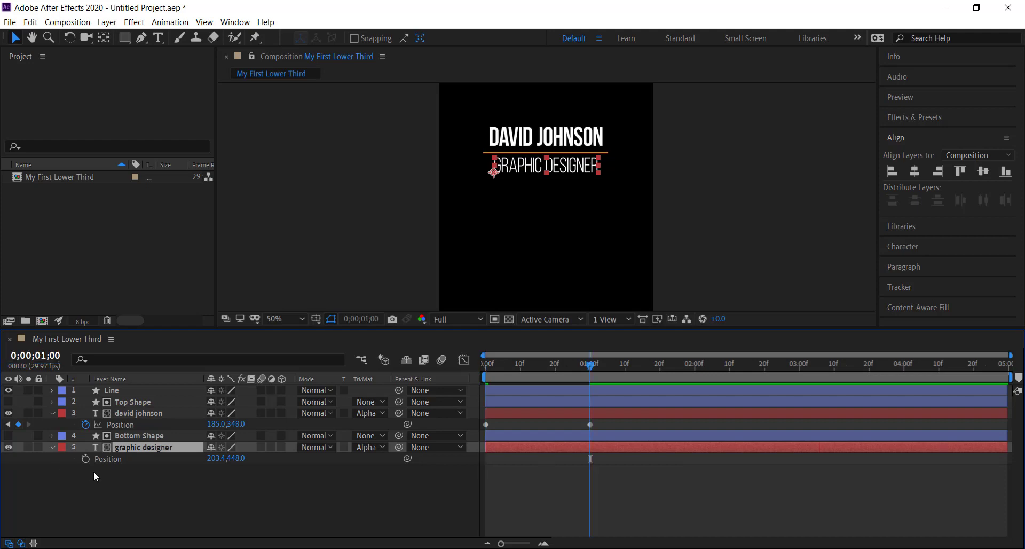
{"action": "left_click", "coordinate": [84, 460]}
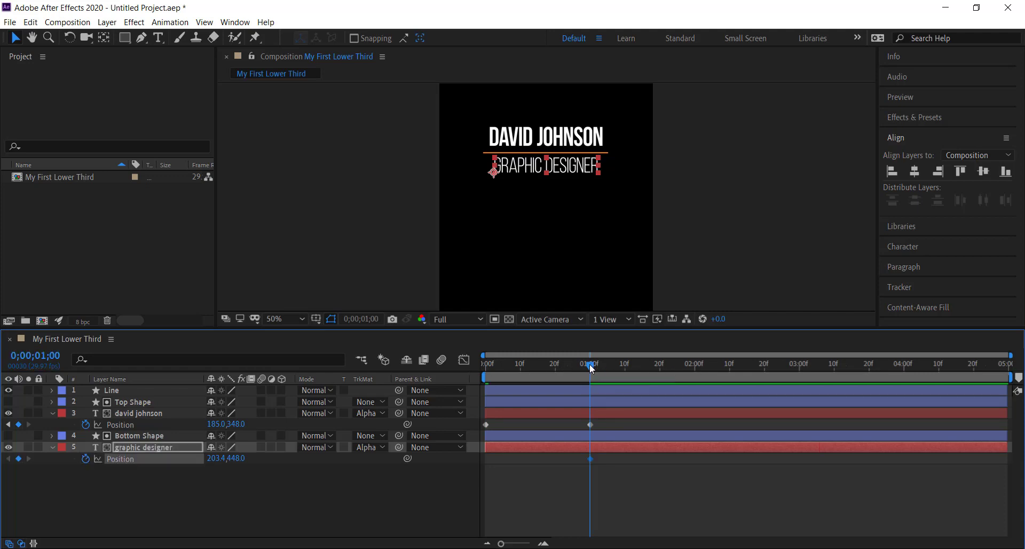
Step: At 0;00;00;00, move the graphic designer text straight down out of its matte to 203.4, 540, and scrub through the motion
{"action": "left_click_drag", "start_coordinate": [591, 368], "coordinate": [450, 368]}
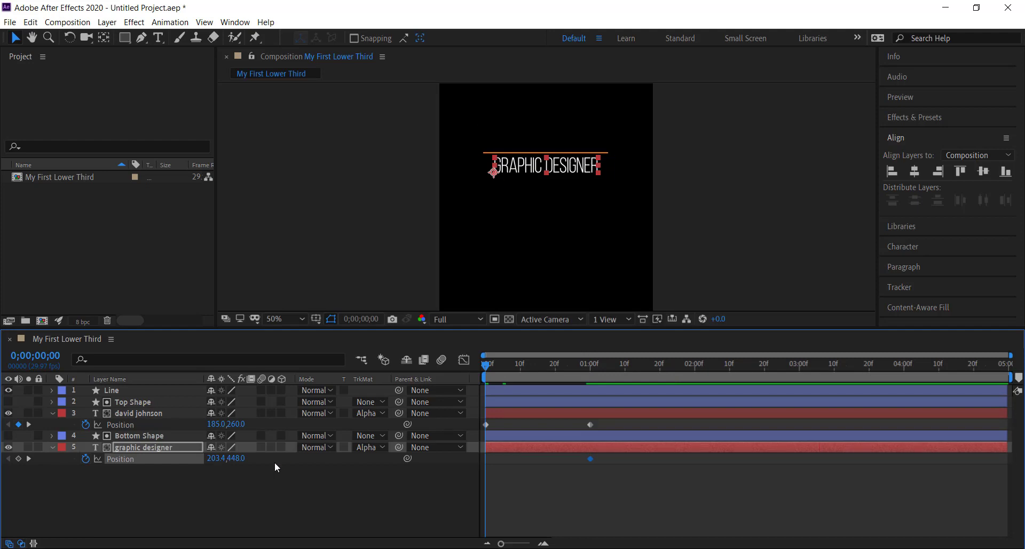
{"action": "left_click", "coordinate": [533, 171]}
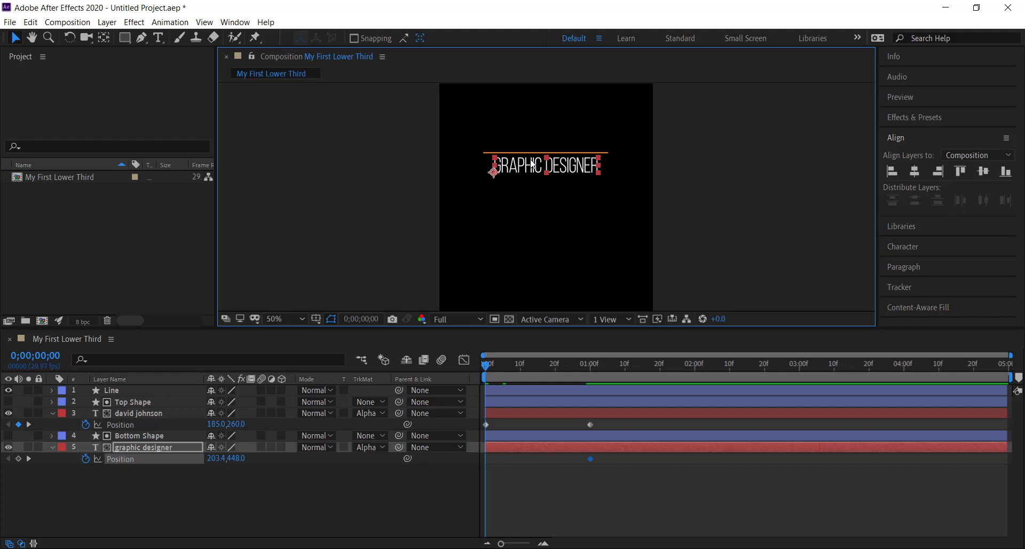
{"action": "left_click_drag", "start_coordinate": [532, 163], "coordinate": [532, 187]}
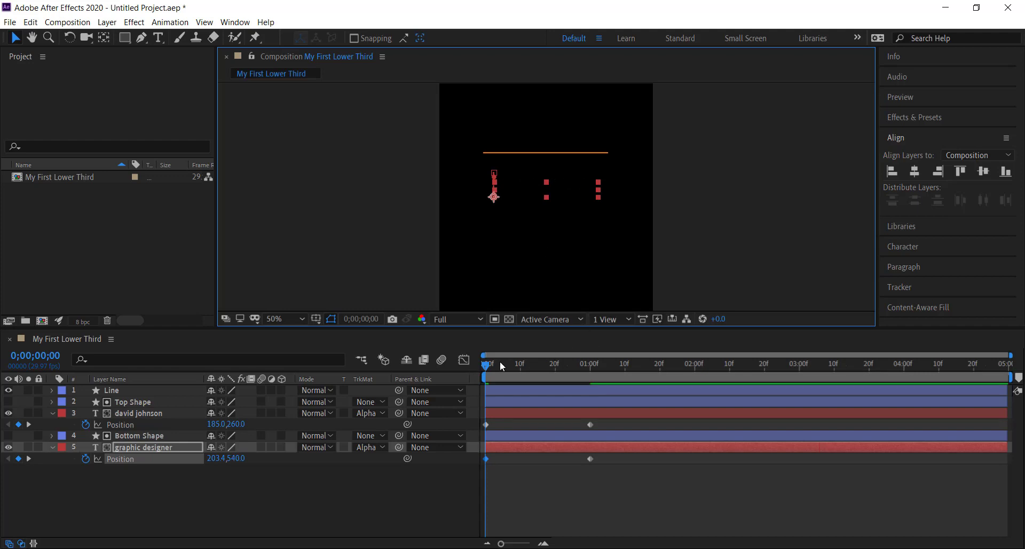
{"action": "left_click_drag", "start_coordinate": [487, 368], "coordinate": [600, 380]}
{"action": "left_click_drag", "start_coordinate": [536, 372], "coordinate": [438, 364]}
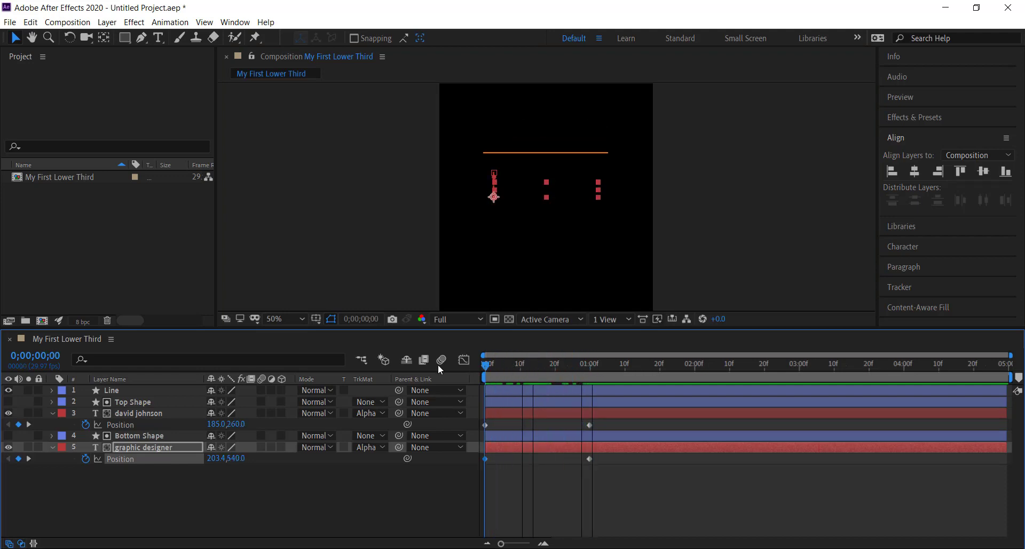
Step: Apply Easy Ease to both Position keyframes of the graphic designer text
{"action": "left_click", "coordinate": [610, 472]}
{"action": "left_click_drag", "start_coordinate": [610, 473], "coordinate": [479, 454]}
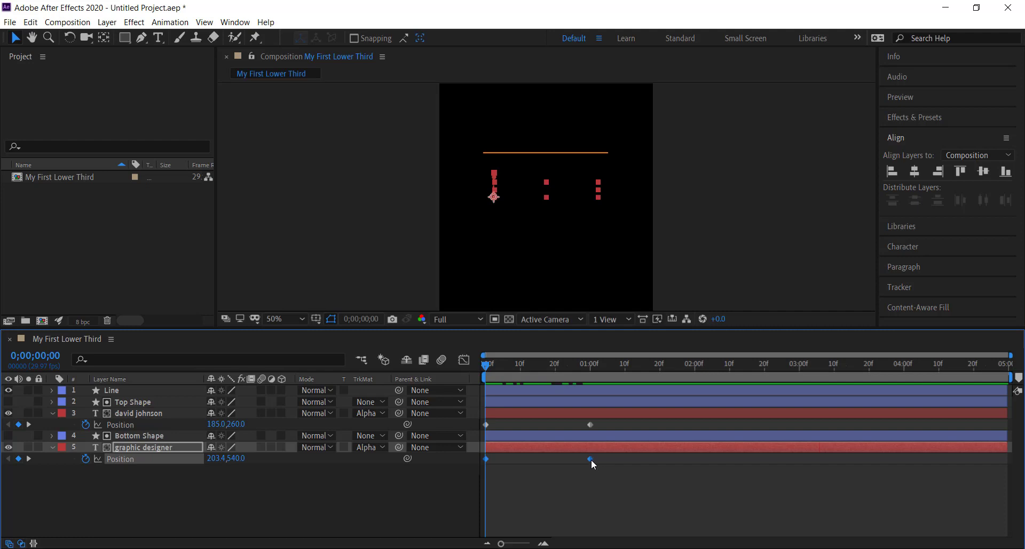
{"action": "right_click", "coordinate": [591, 460]}
{"action": "mouse_move", "coordinate": [618, 455]}
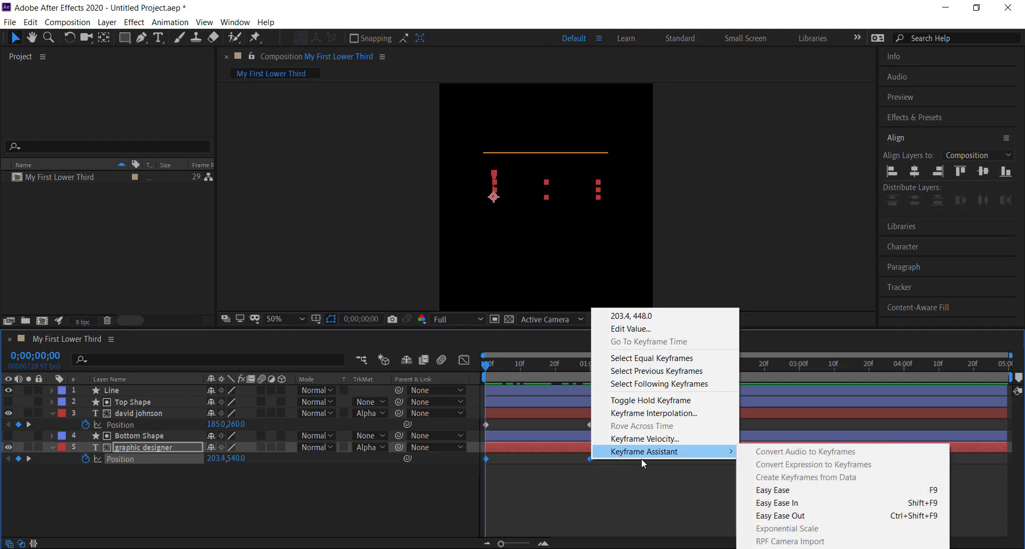
{"action": "left_click", "coordinate": [785, 490]}
Step: Apply Easy Ease to both Position keyframes of the name text and deselect them
{"action": "left_click", "coordinate": [608, 422]}
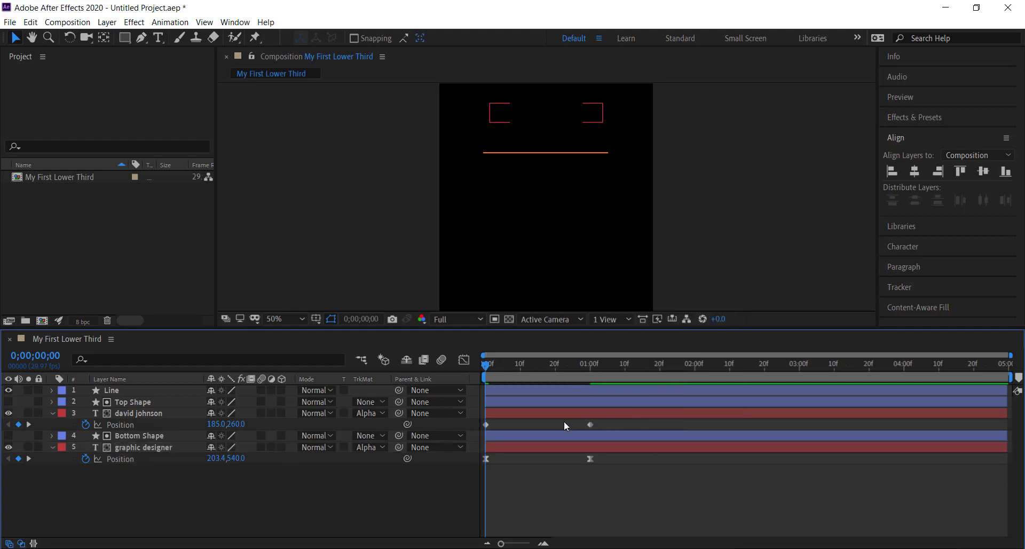
{"action": "left_click_drag", "start_coordinate": [564, 420], "coordinate": [482, 427]}
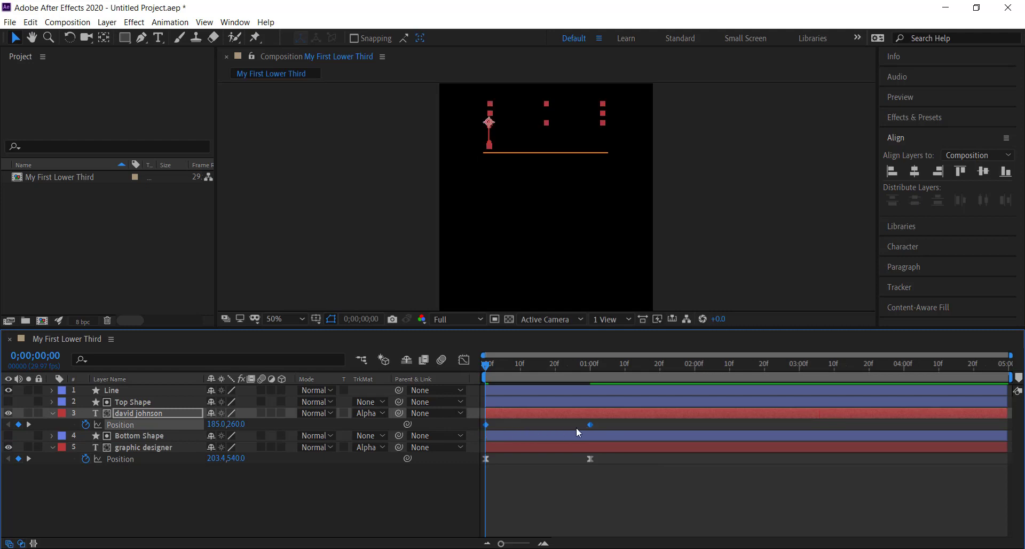
{"action": "right_click", "coordinate": [590, 425]}
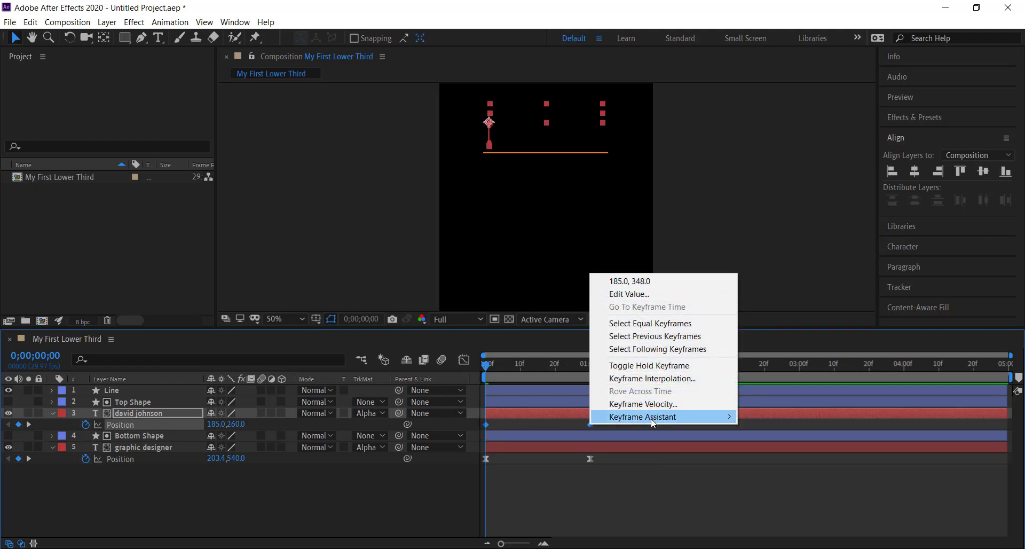
{"action": "mouse_move", "coordinate": [654, 418]}
{"action": "left_click", "coordinate": [774, 455]}
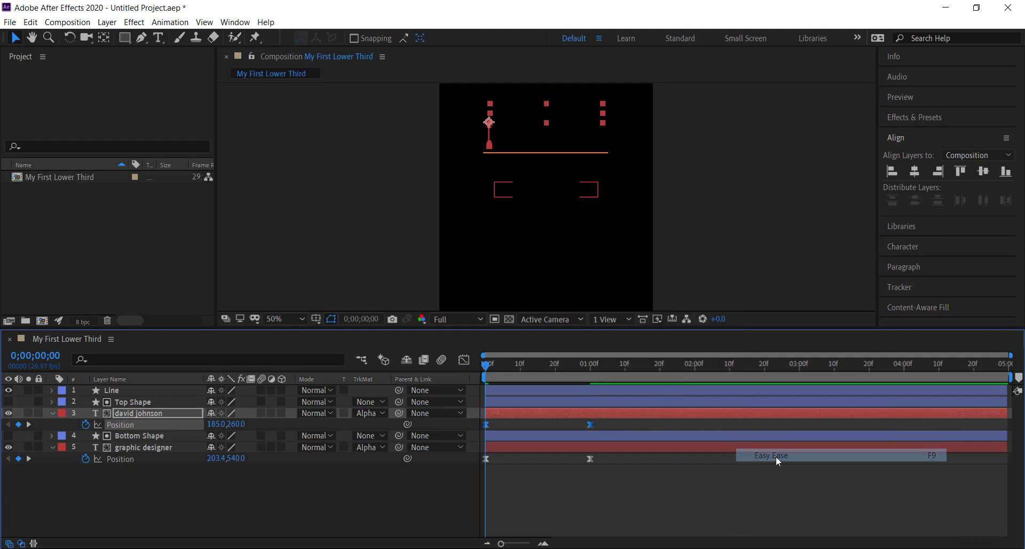
{"action": "left_click", "coordinate": [683, 486]}
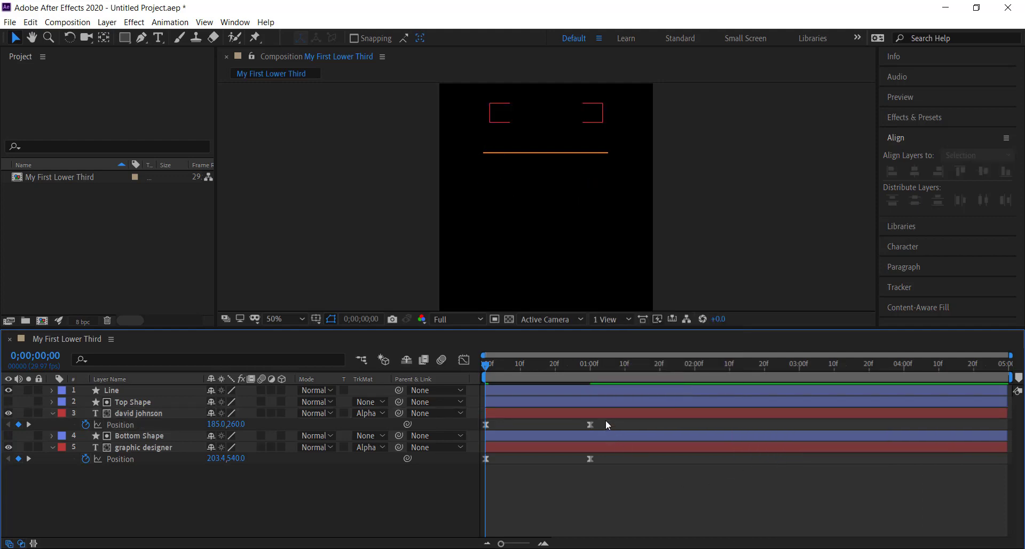
Step: Reshape the name text's Position speed graph to peak near the start, lengthening the last keyframe's handle and shortening the first keyframe's
{"action": "left_click_drag", "start_coordinate": [604, 419], "coordinate": [480, 428]}
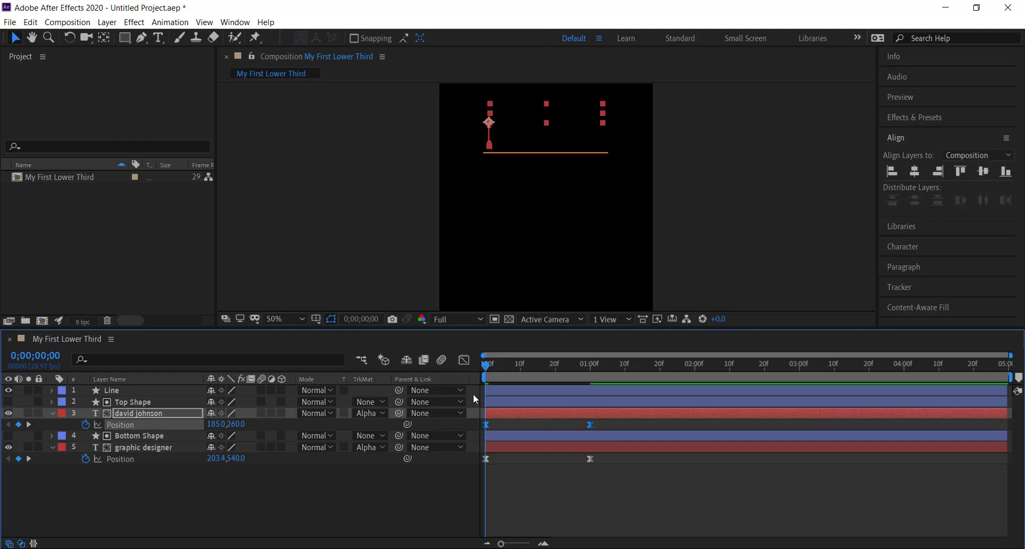
{"action": "left_click", "coordinate": [464, 361]}
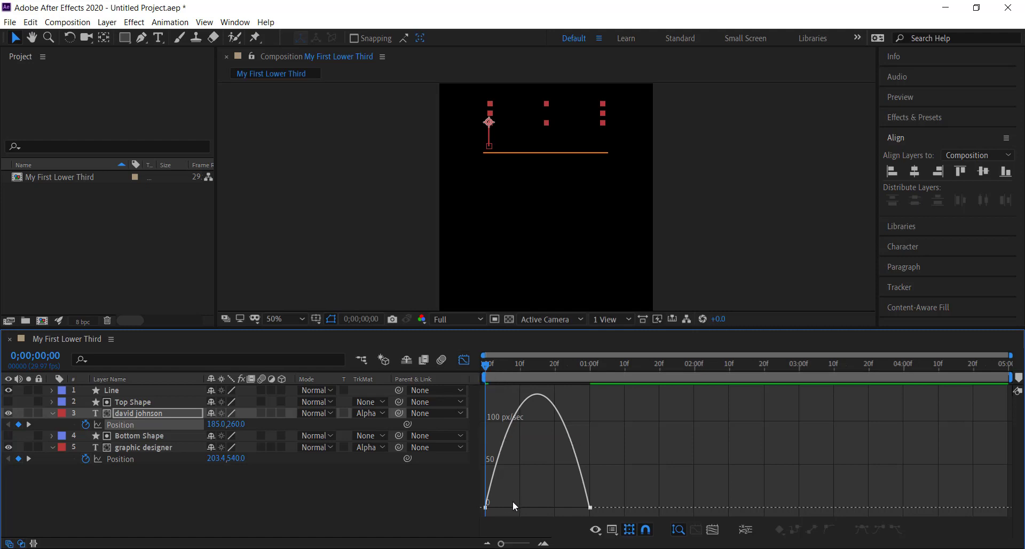
{"action": "left_click_drag", "start_coordinate": [502, 544], "coordinate": [514, 544]}
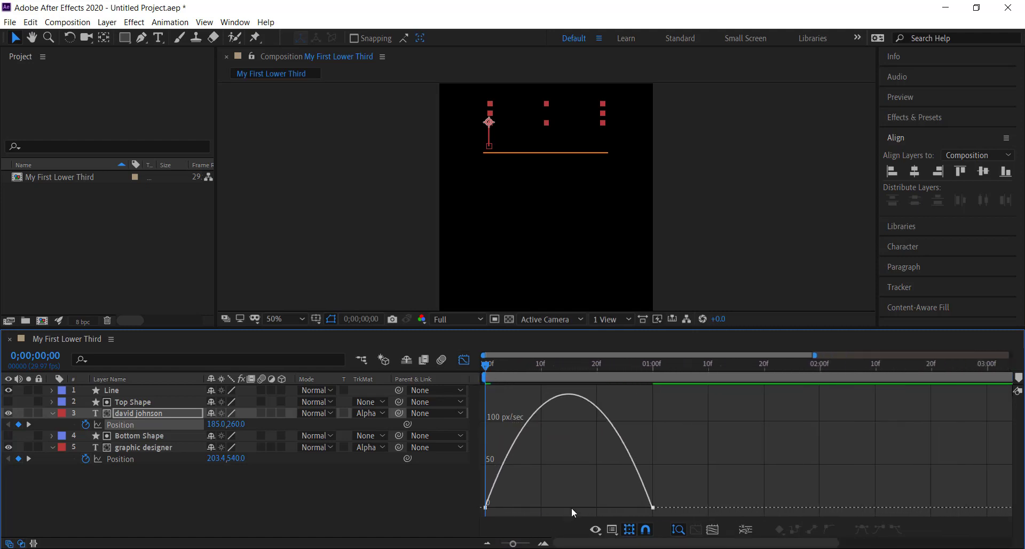
{"action": "left_click_drag", "start_coordinate": [596, 487], "coordinate": [681, 514]}
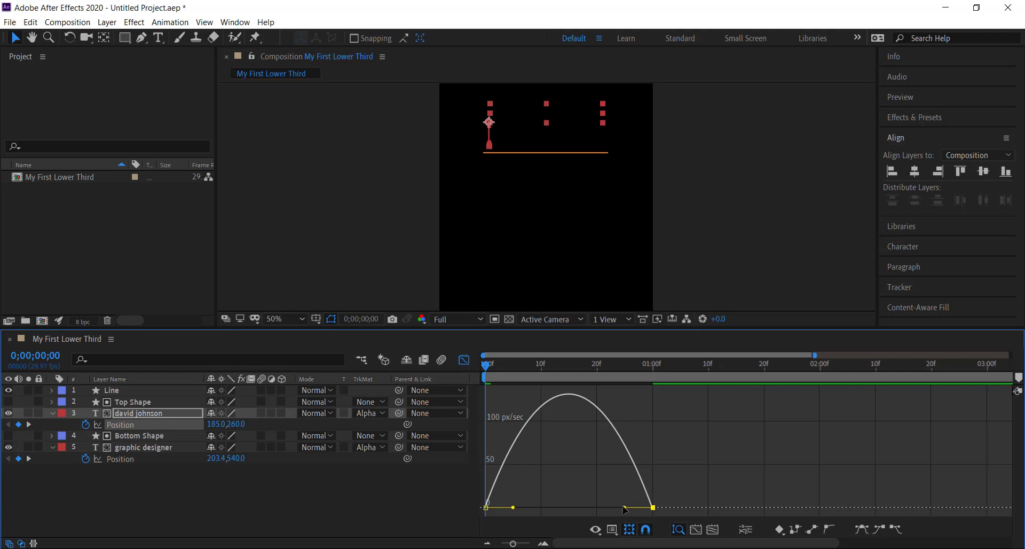
{"action": "left_click_drag", "start_coordinate": [626, 509], "coordinate": [575, 511]}
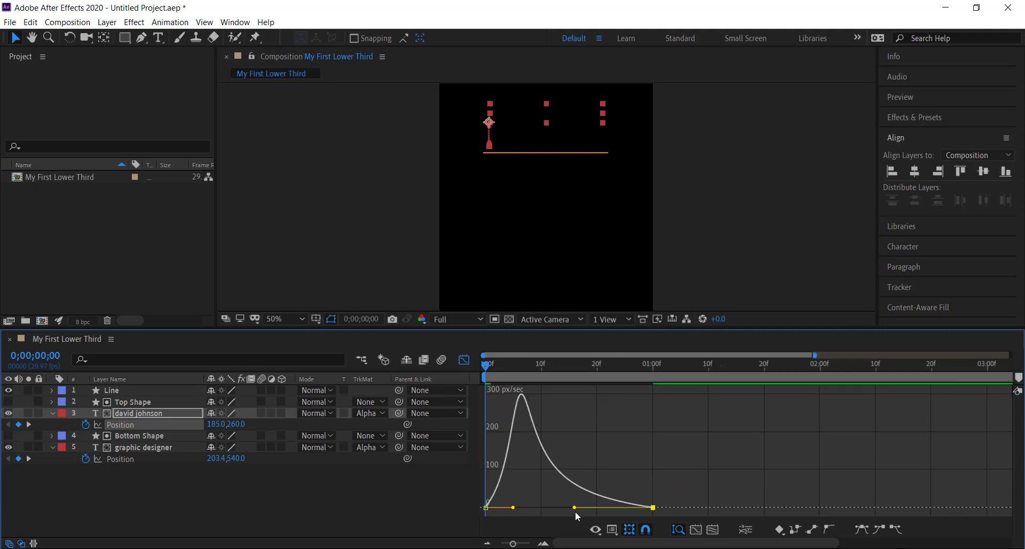
{"action": "left_click_drag", "start_coordinate": [514, 510], "coordinate": [495, 509]}
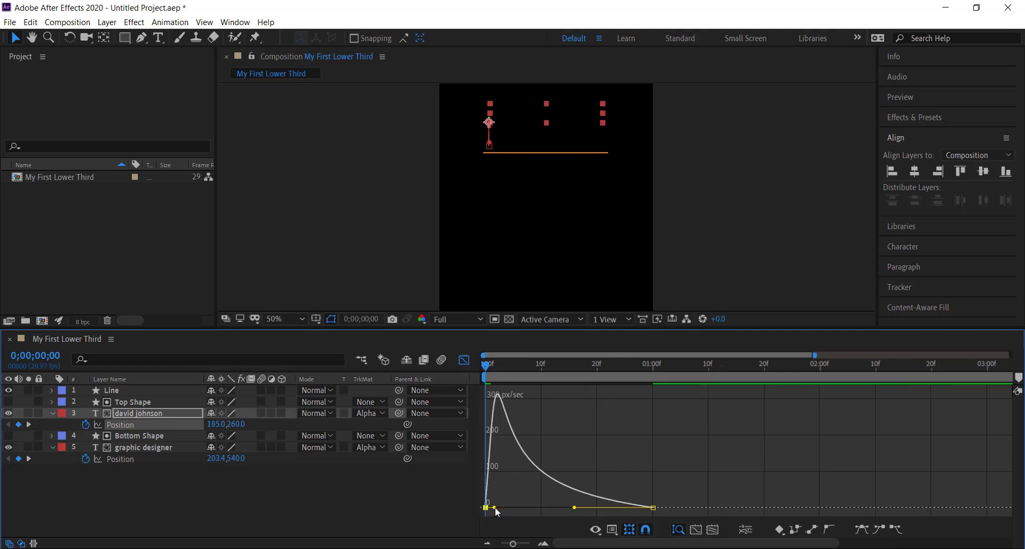
{"action": "left_click", "coordinate": [463, 363]}
{"action": "left_click", "coordinate": [678, 470]}
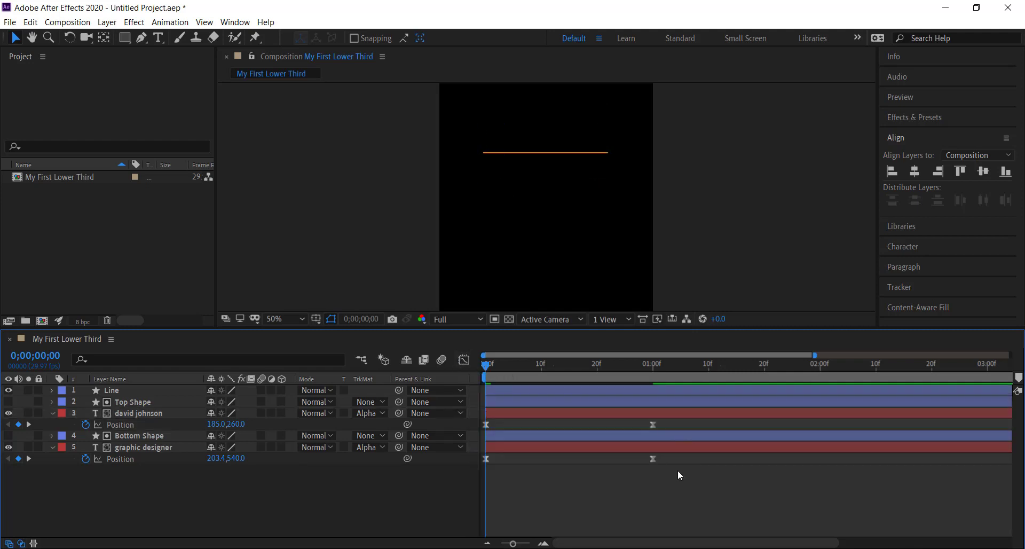
Step: Give the graphic designer text's Position speed graph the same early peak by lengthening the last keyframe's handle and shortening the first's
{"action": "left_click_drag", "start_coordinate": [678, 470], "coordinate": [482, 455]}
{"action": "left_click", "coordinate": [464, 360]}
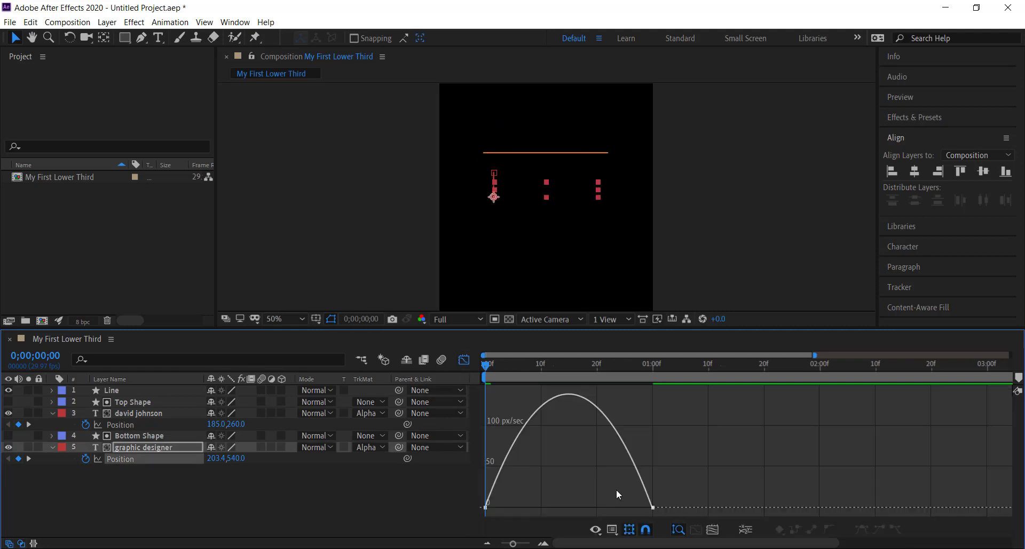
{"action": "left_click_drag", "start_coordinate": [617, 489], "coordinate": [694, 518]}
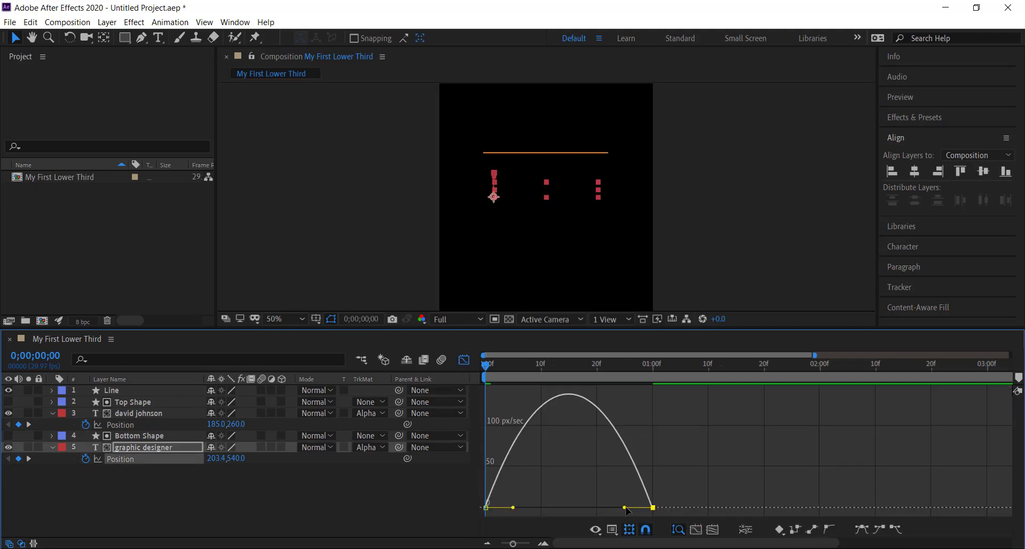
{"action": "left_click_drag", "start_coordinate": [626, 510], "coordinate": [578, 512]}
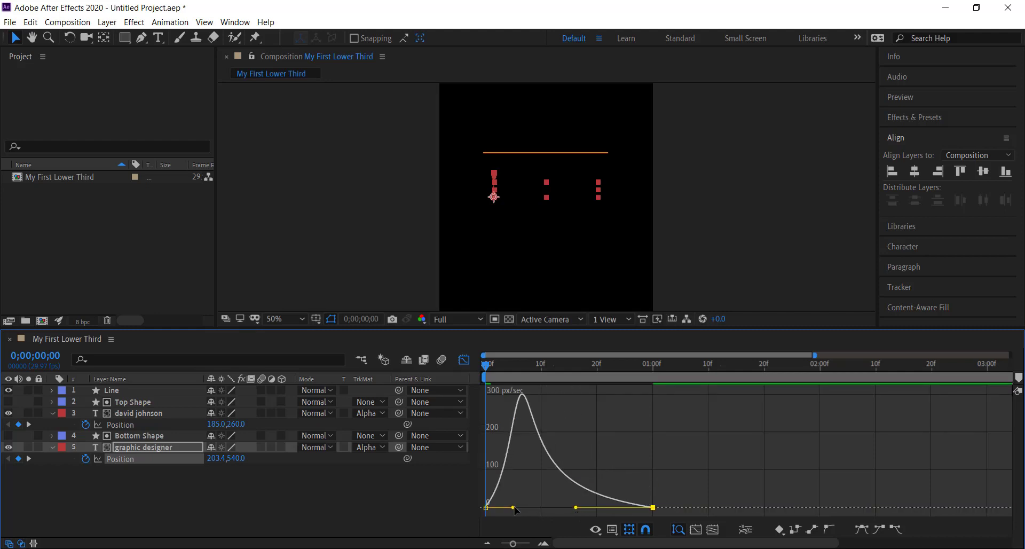
{"action": "left_click_drag", "start_coordinate": [515, 508], "coordinate": [495, 512]}
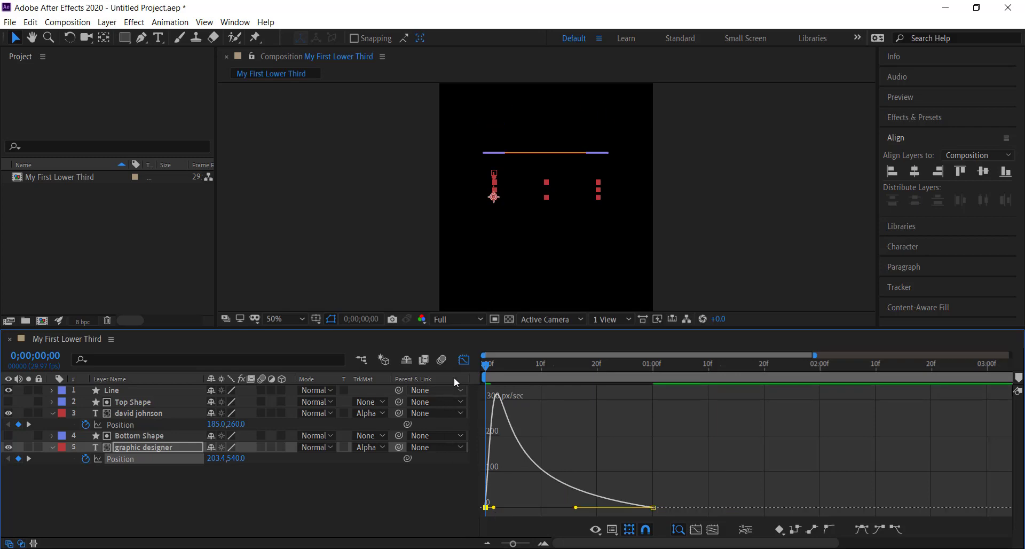
{"action": "left_click", "coordinate": [464, 360]}
{"action": "left_click", "coordinate": [761, 235]}
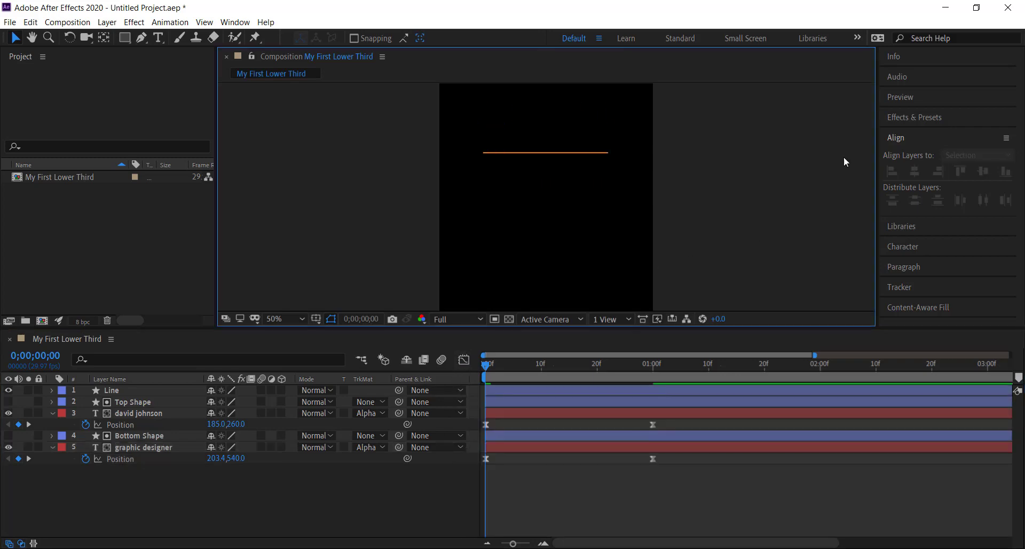
Step: Turn off Full Screen for previews, then play and stop the lower third animation
{"action": "left_click", "coordinate": [900, 97]}
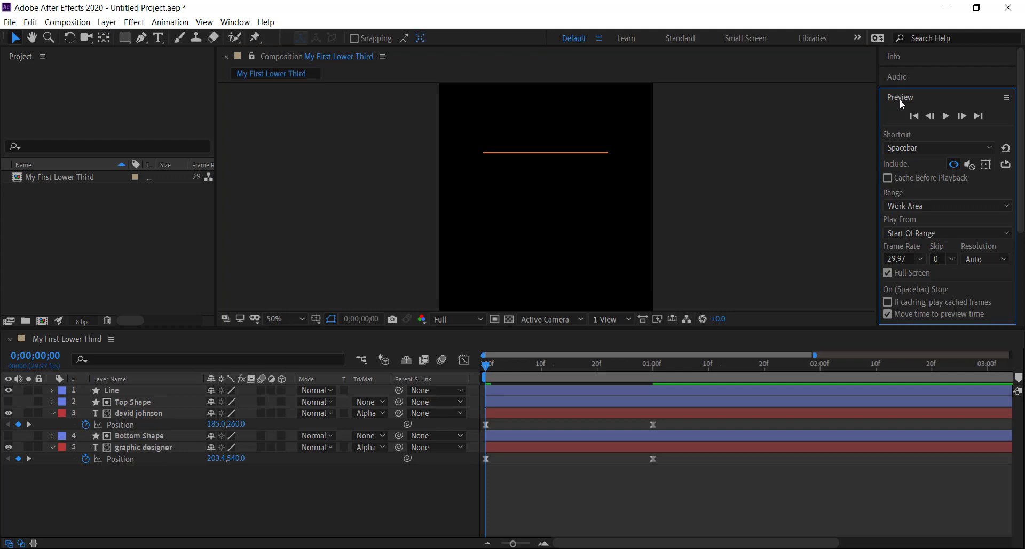
{"action": "left_click", "coordinate": [888, 273]}
{"action": "left_click", "coordinate": [950, 120]}
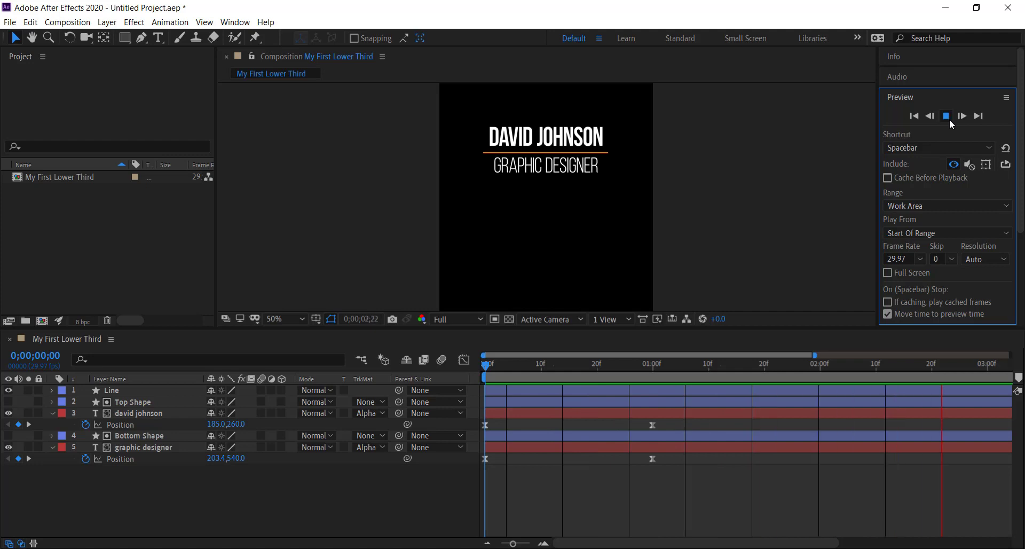
{"action": "left_click", "coordinate": [949, 120]}
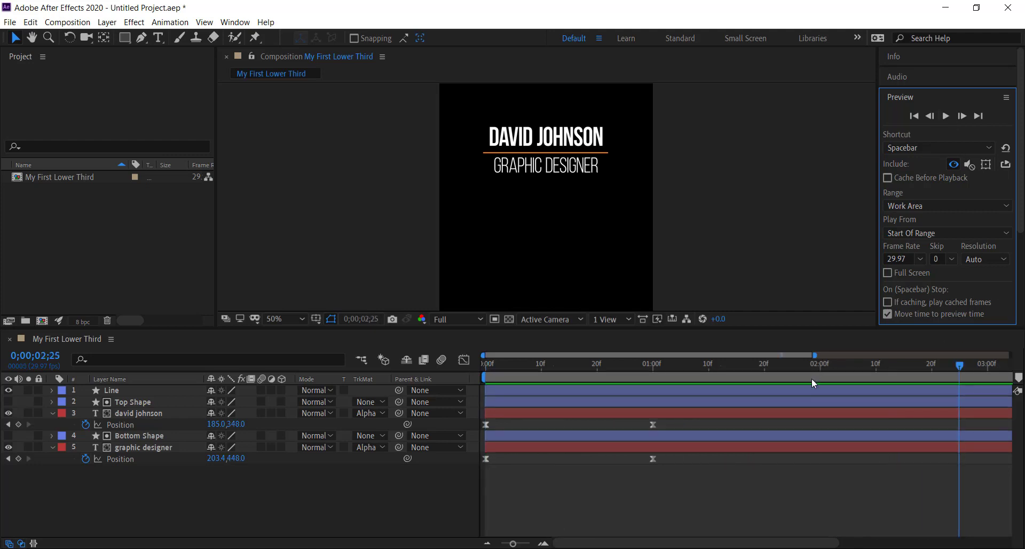
Step: Shorten the work area to end just after the 0;00;01;00 keyframes and return to the first frame
{"action": "left_click", "coordinate": [800, 544]}
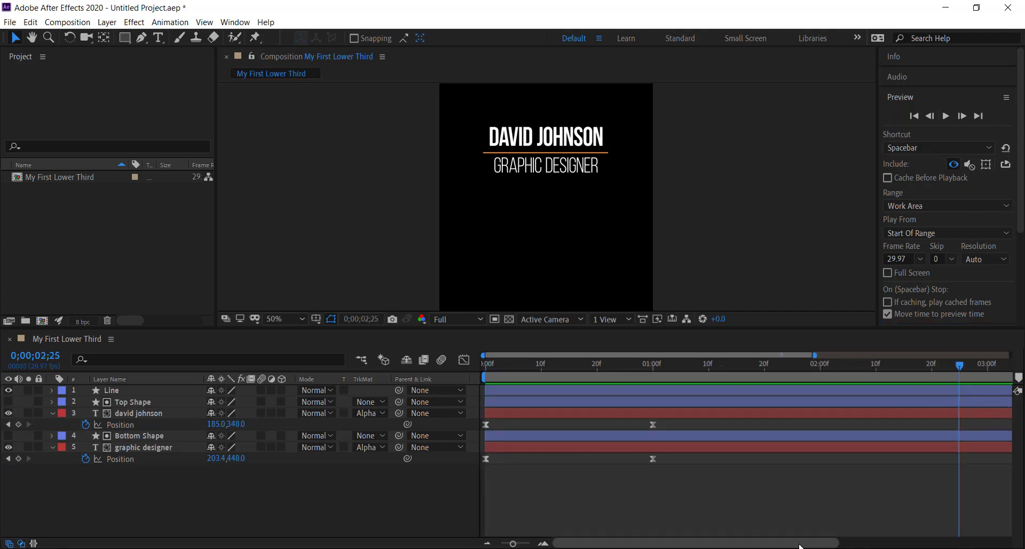
{"action": "left_click_drag", "start_coordinate": [799, 545], "coordinate": [969, 534]}
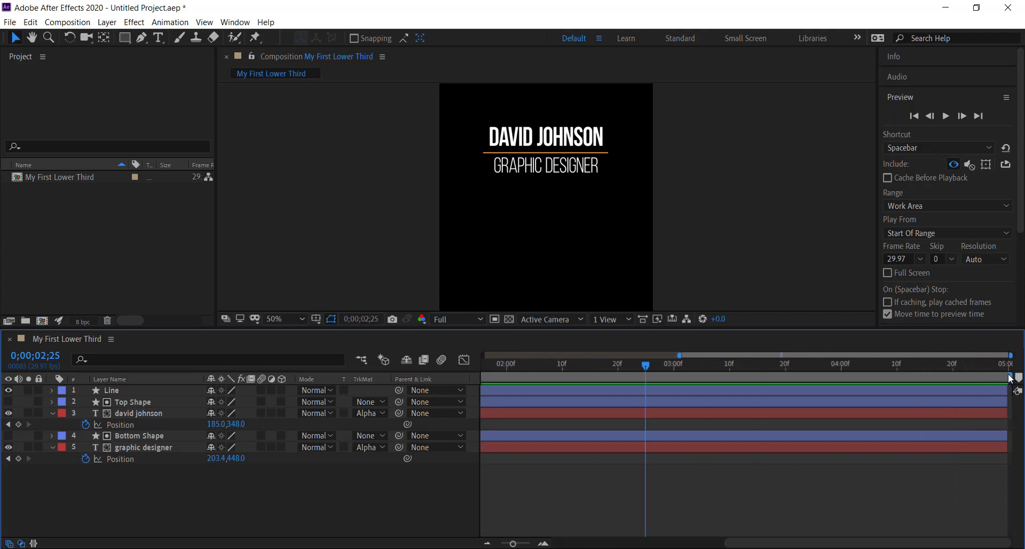
{"action": "left_click_drag", "start_coordinate": [1010, 376], "coordinate": [598, 377]}
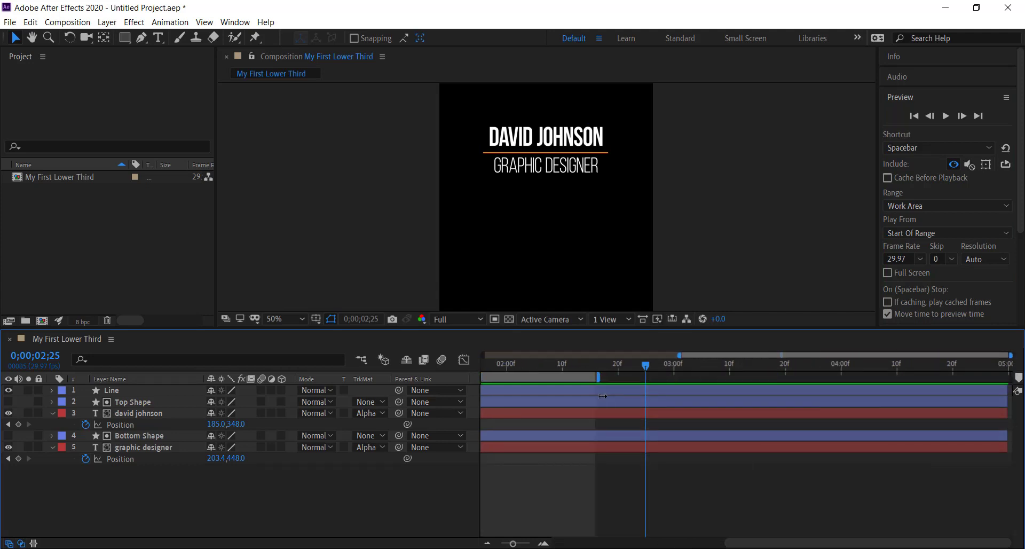
{"action": "left_click_drag", "start_coordinate": [736, 546], "coordinate": [564, 545]}
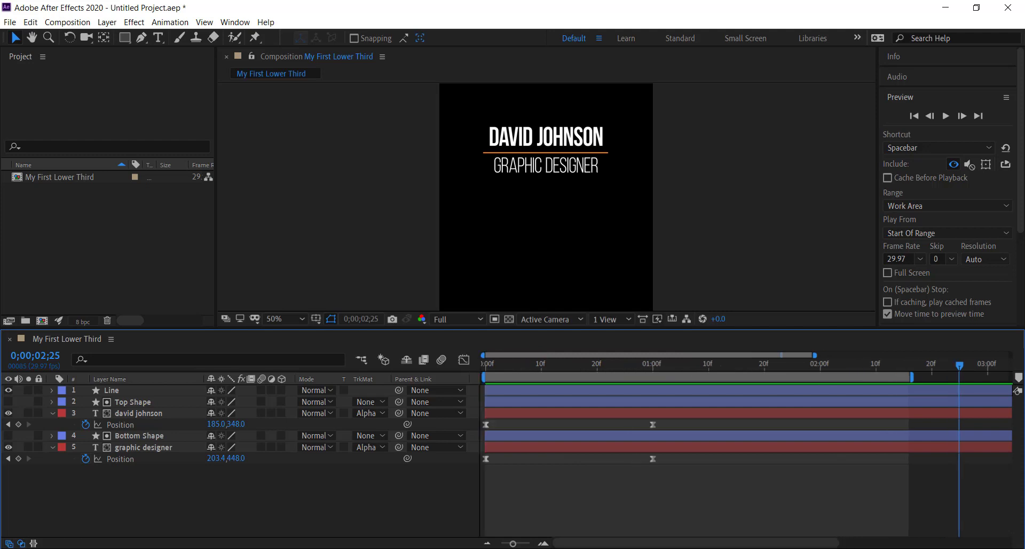
{"action": "left_click_drag", "start_coordinate": [758, 373], "coordinate": [666, 377]}
{"action": "left_click", "coordinate": [914, 116]}
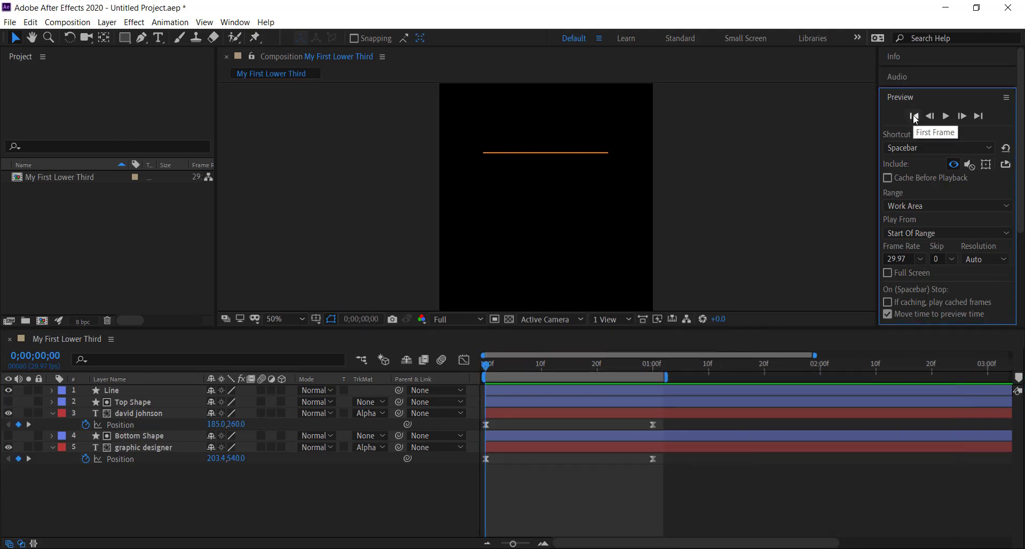
Step: Play and stop the text animation preview, and return to the first frame
{"action": "left_click", "coordinate": [946, 116]}
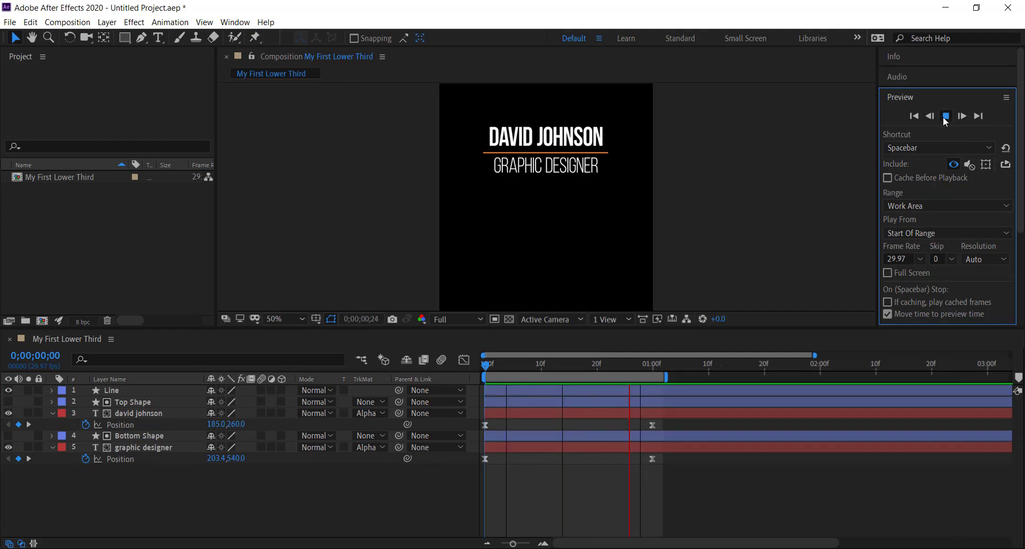
{"action": "left_click", "coordinate": [946, 116]}
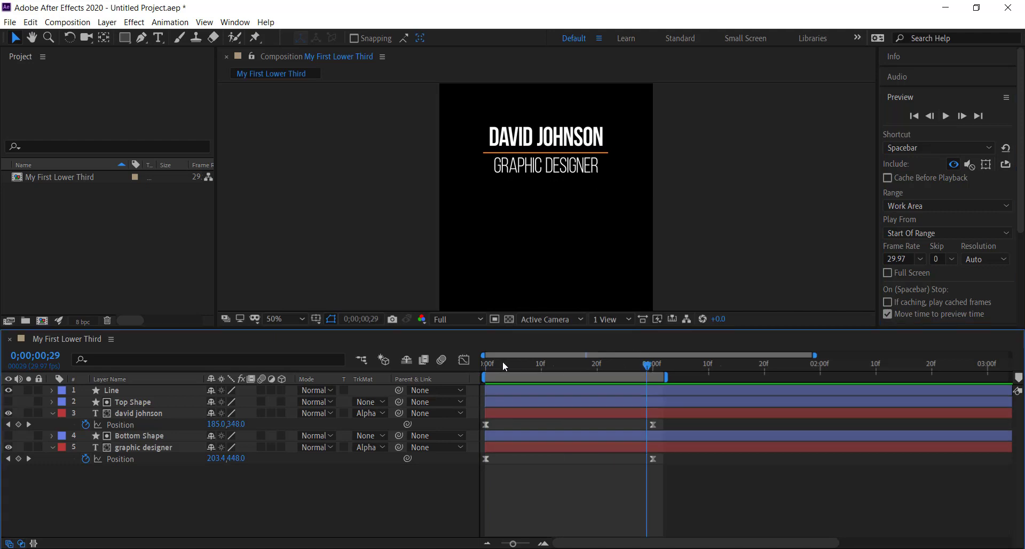
{"action": "left_click", "coordinate": [483, 363]}
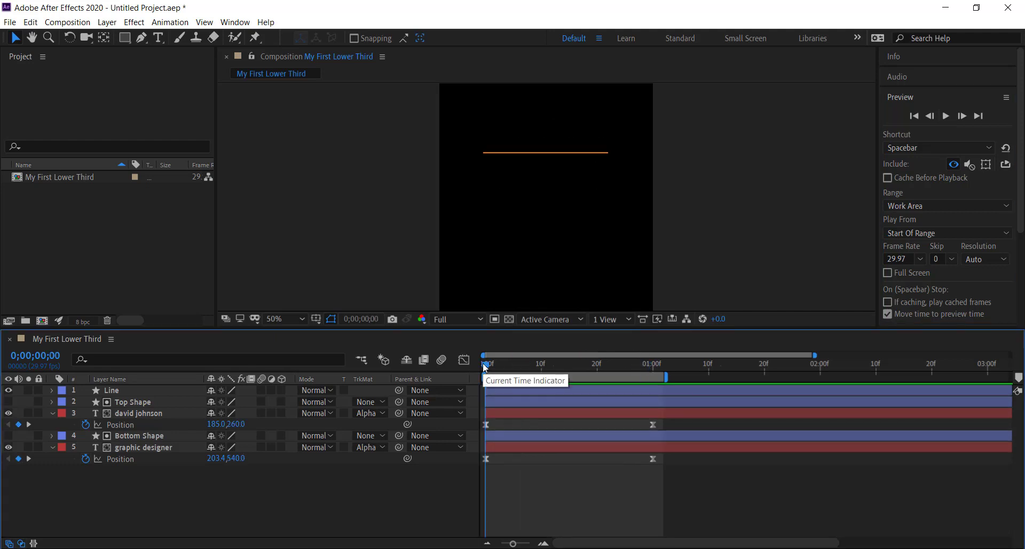
Step: Collapse both text layers and set a Scale keyframe of 100% on the Line layer at 0;00;01;00
{"action": "left_click", "coordinate": [52, 412]}
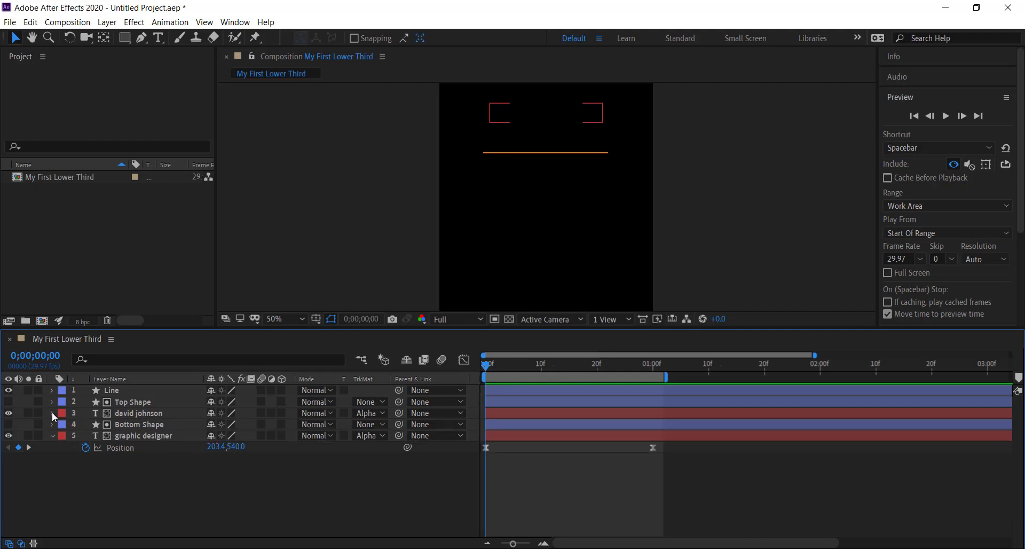
{"action": "left_click", "coordinate": [53, 436]}
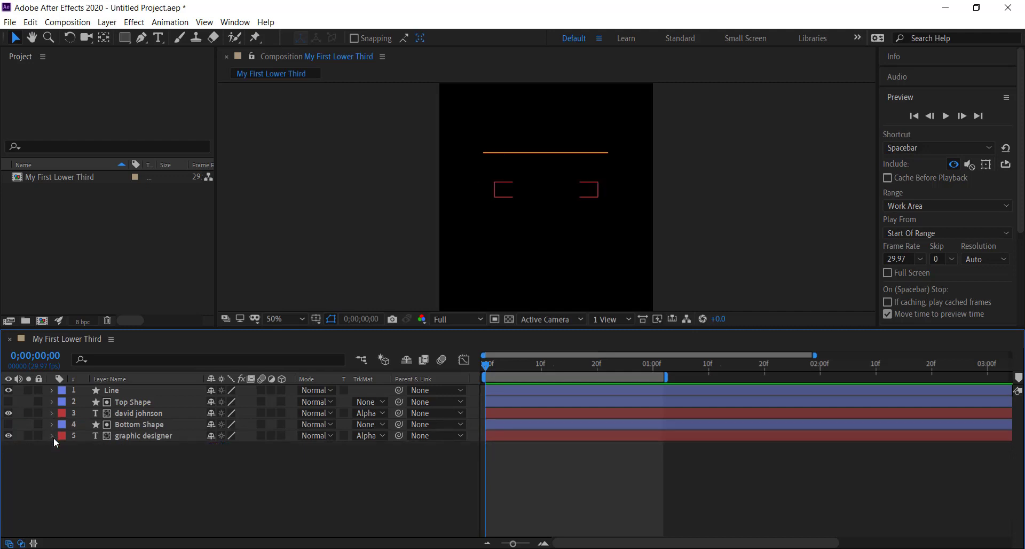
{"action": "left_click", "coordinate": [129, 390]}
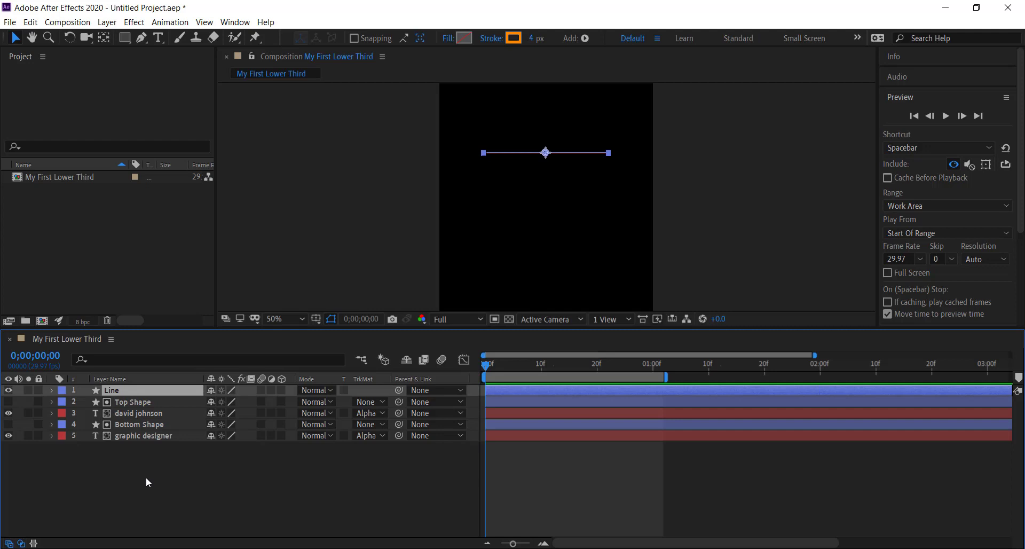
{"action": "key", "text": "s"}
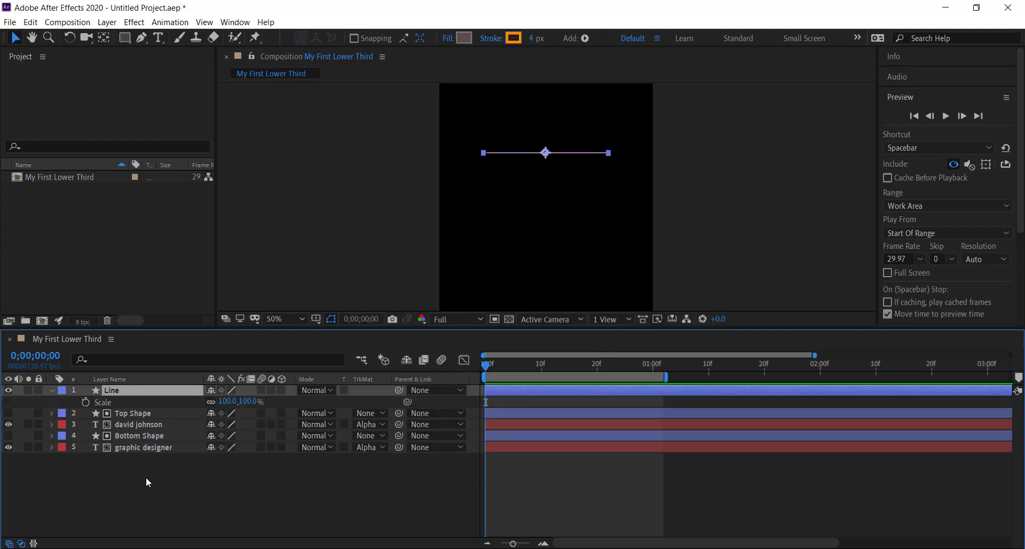
{"action": "left_click", "coordinate": [35, 356]}
{"action": "type", "text": "10"}
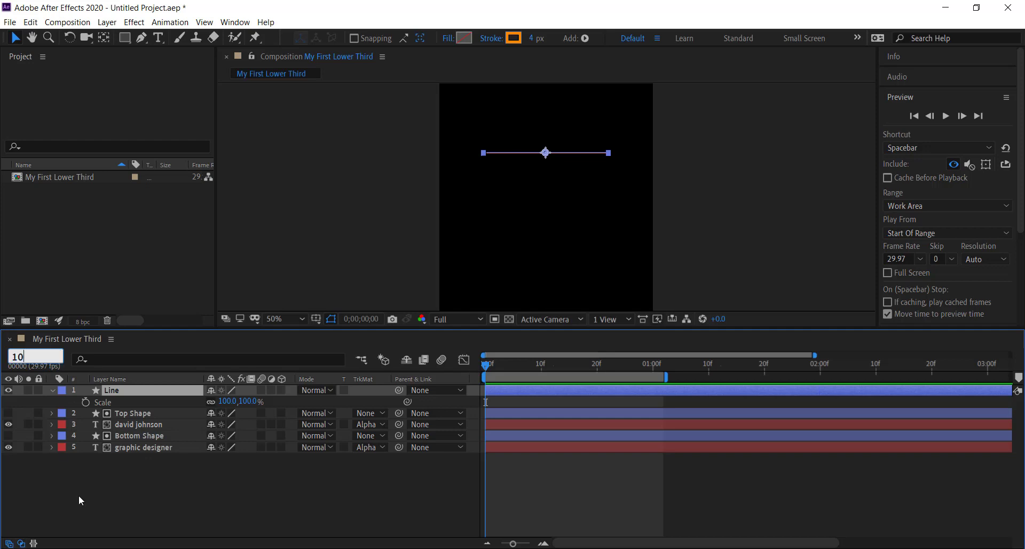
{"action": "type", "text": "0"}
{"action": "key", "text": "Return"}
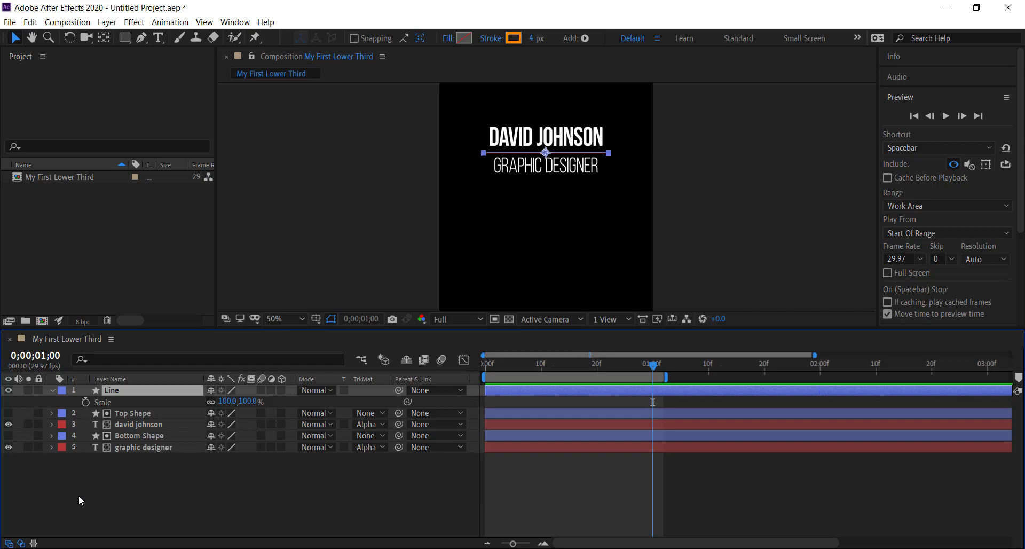
{"action": "left_click", "coordinate": [86, 403]}
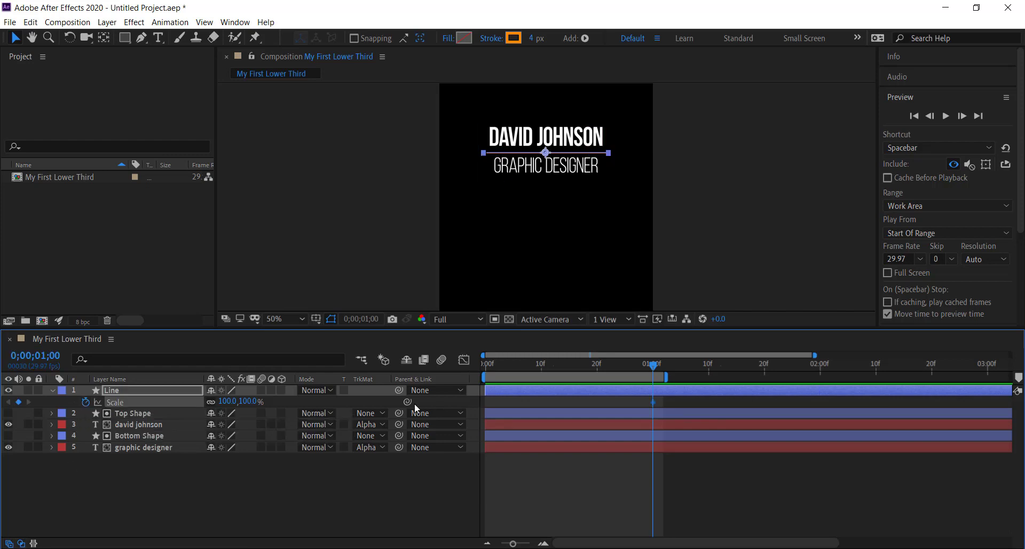
Step: At the first frame, unlink the Line layer's Scale dimensions and set its horizontal scale to 0%
{"action": "left_click_drag", "start_coordinate": [656, 365], "coordinate": [463, 367]}
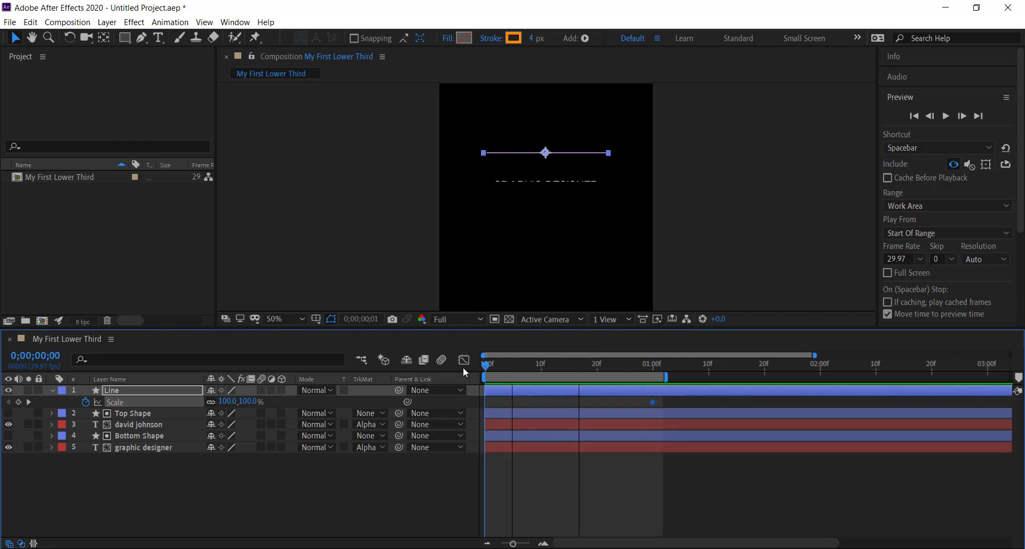
{"action": "left_click", "coordinate": [227, 402]}
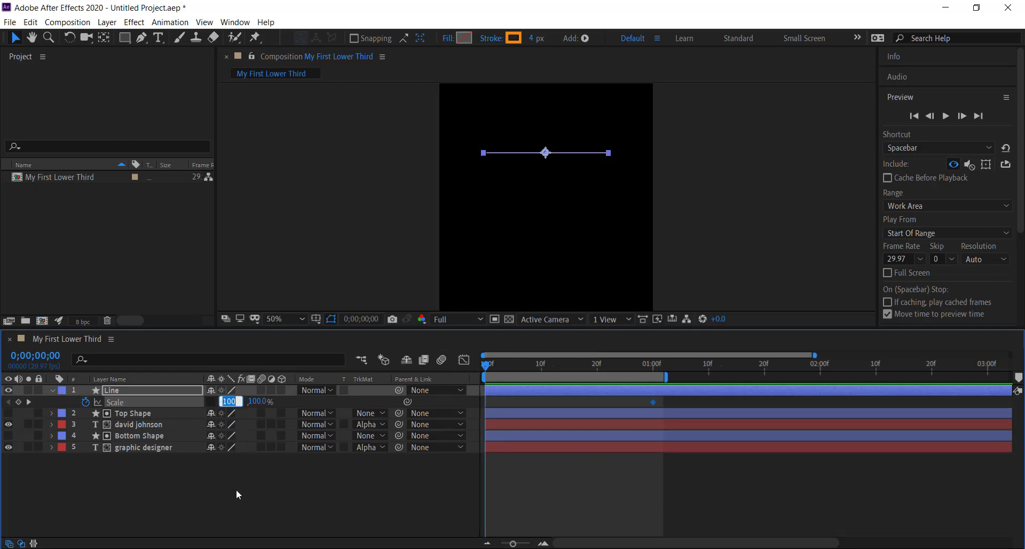
{"action": "type", "text": "0"}
{"action": "key", "text": "Return"}
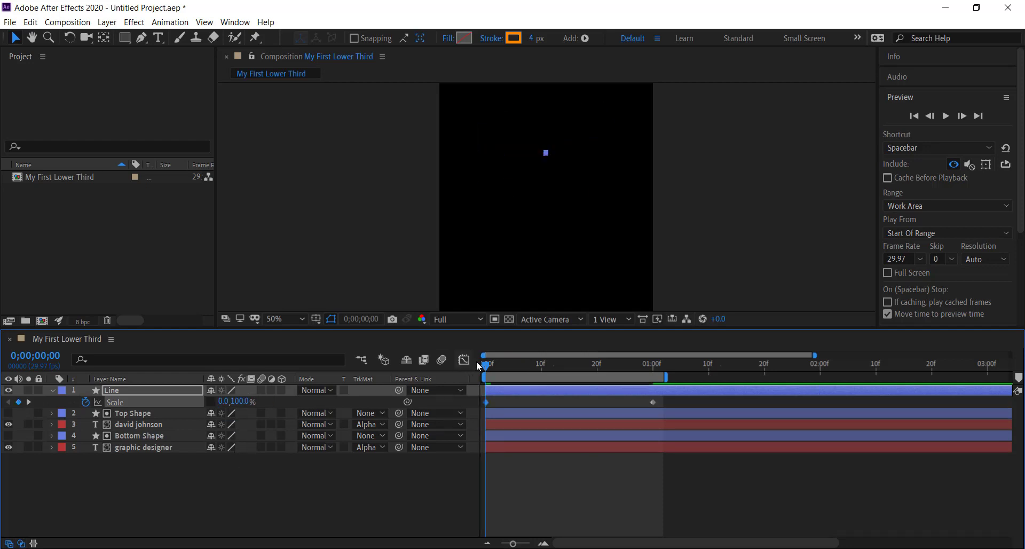
Step: Deselect the Line layer and scrub through the first second to review the line growing with the text
{"action": "left_click_drag", "start_coordinate": [487, 362], "coordinate": [458, 381]}
{"action": "left_click", "coordinate": [718, 232]}
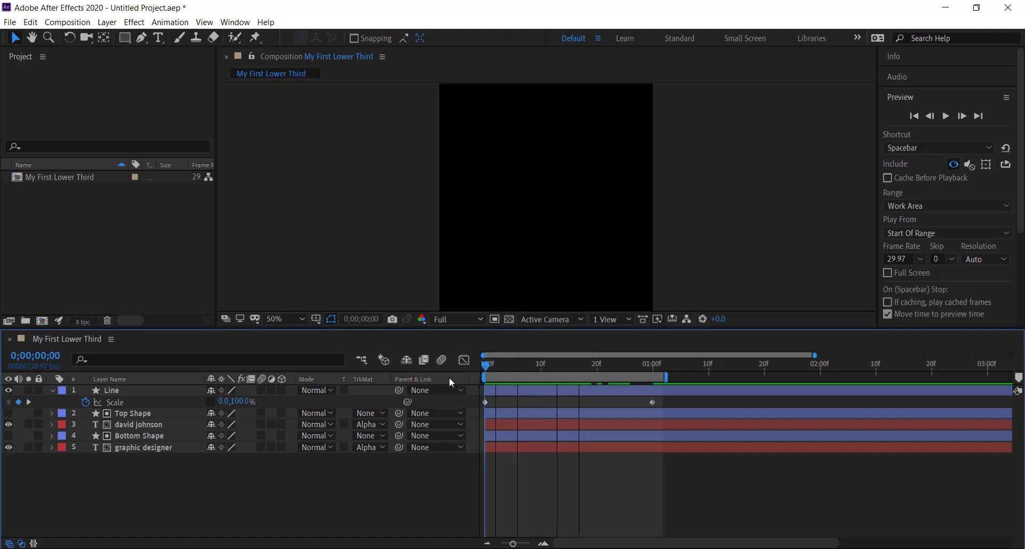
{"action": "left_click_drag", "start_coordinate": [482, 383], "coordinate": [689, 398]}
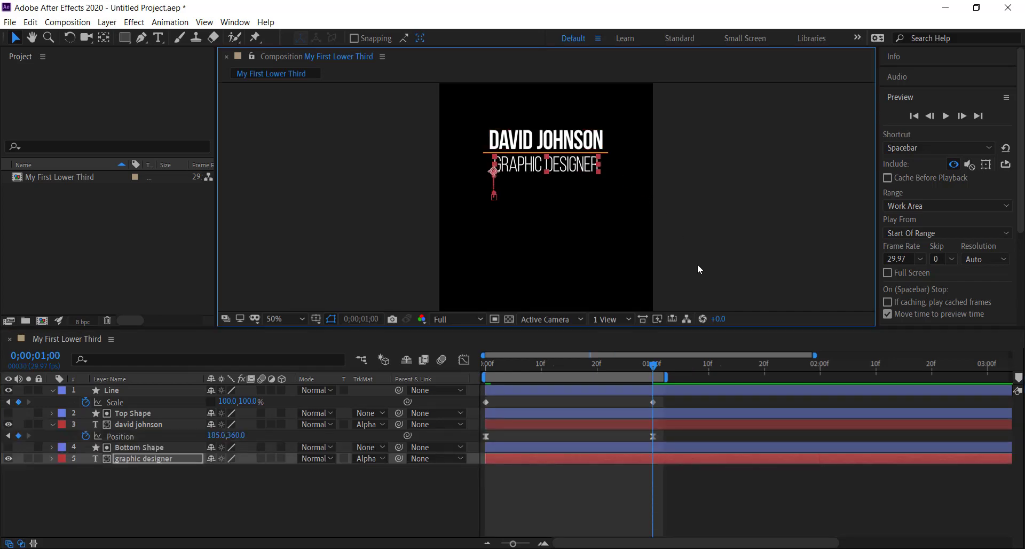
Step: Extend the work area to just past 0;00;02;00 and apply Easy Ease to both Scale keyframes of the Line layer
{"action": "left_click_drag", "start_coordinate": [666, 376], "coordinate": [850, 361]}
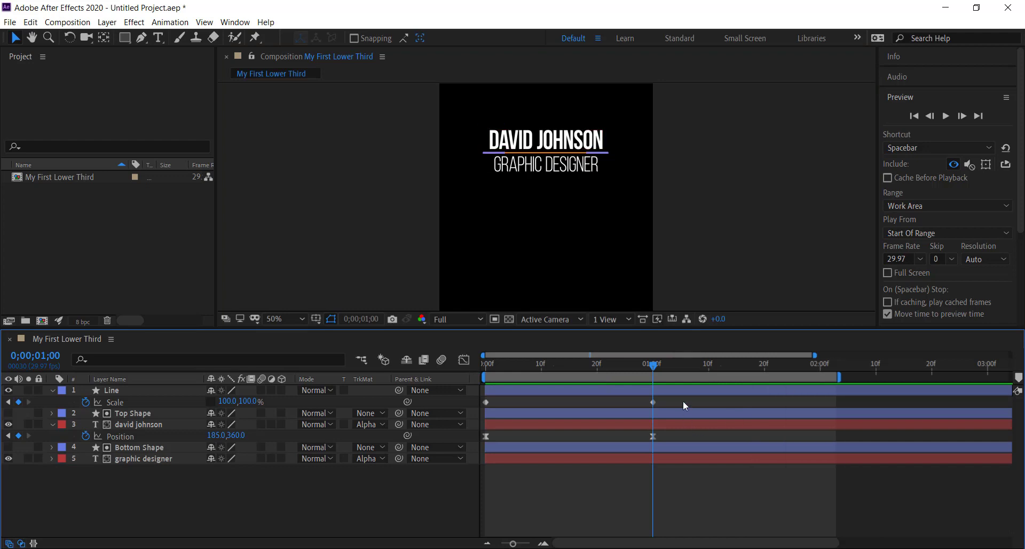
{"action": "left_click_drag", "start_coordinate": [679, 402], "coordinate": [477, 405]}
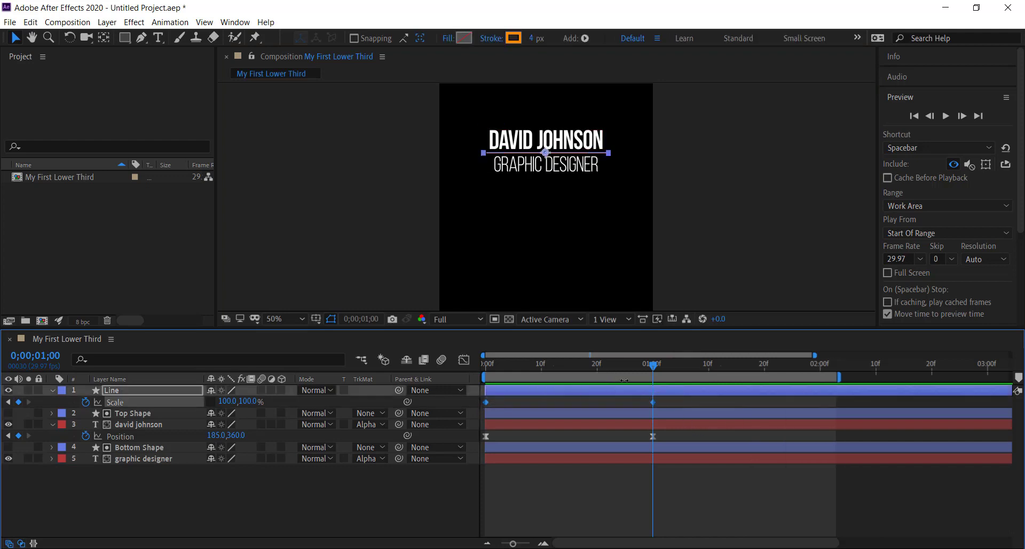
{"action": "left_click", "coordinate": [709, 368]}
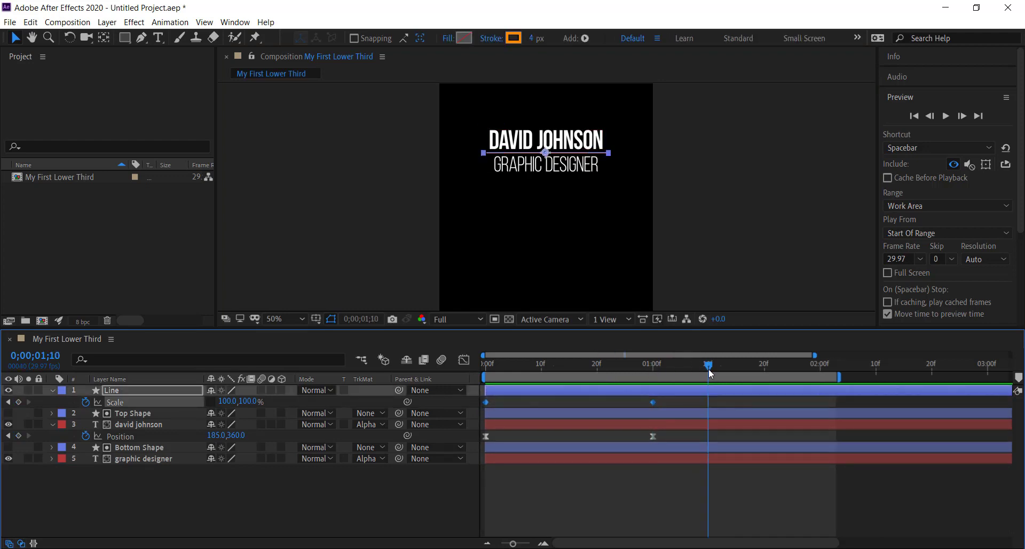
{"action": "right_click", "coordinate": [655, 405]}
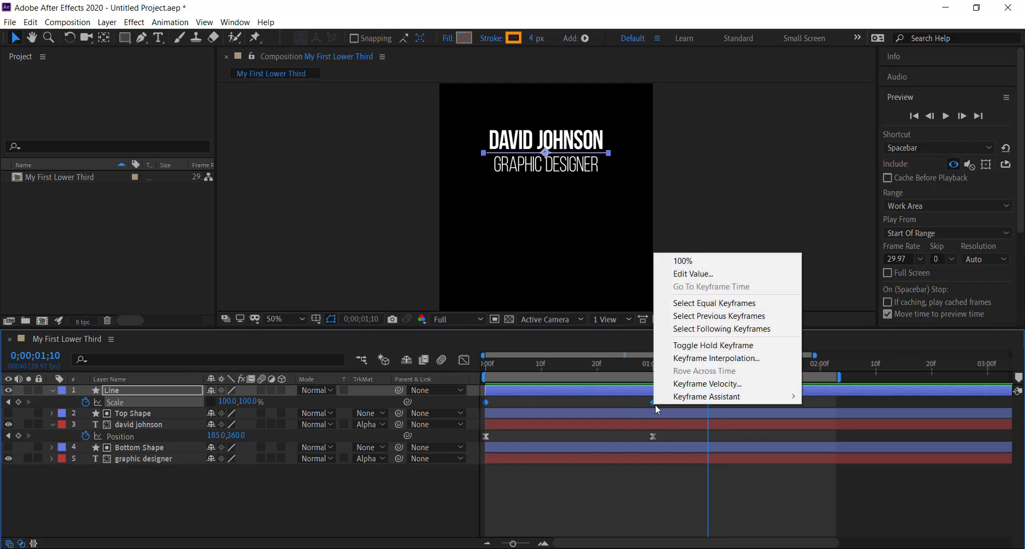
{"action": "mouse_move", "coordinate": [674, 401]}
{"action": "left_click", "coordinate": [833, 432]}
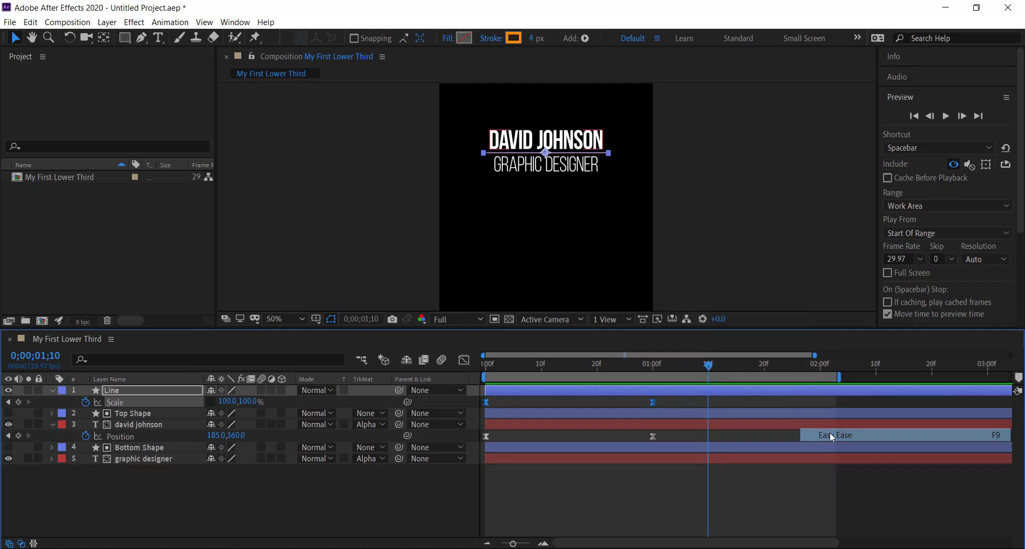
Step: Reshape the Line layer's Scale speed graph to peak near the start, lengthening the last keyframe's handle and shortening the first's
{"action": "left_click", "coordinate": [463, 361]}
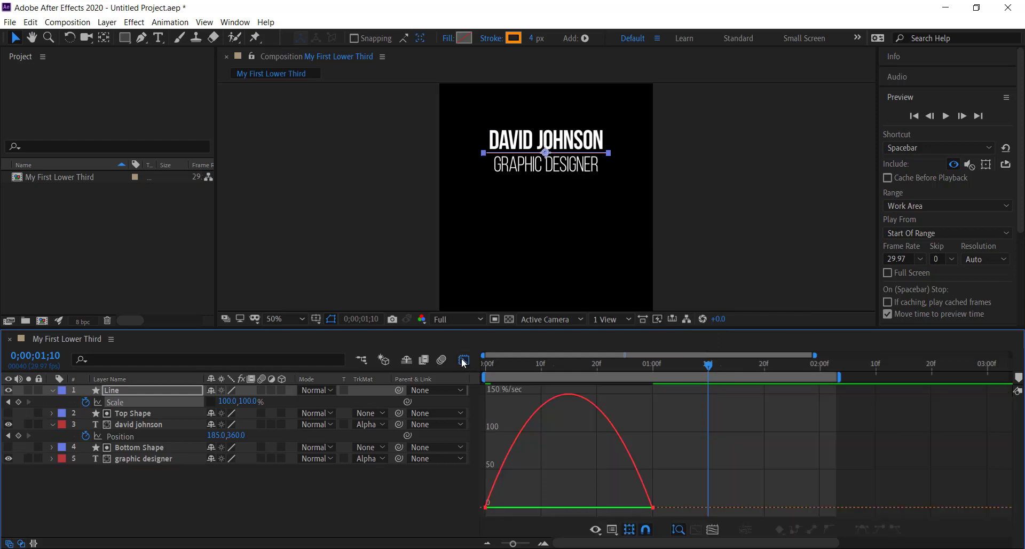
{"action": "left_click_drag", "start_coordinate": [605, 479], "coordinate": [690, 513]}
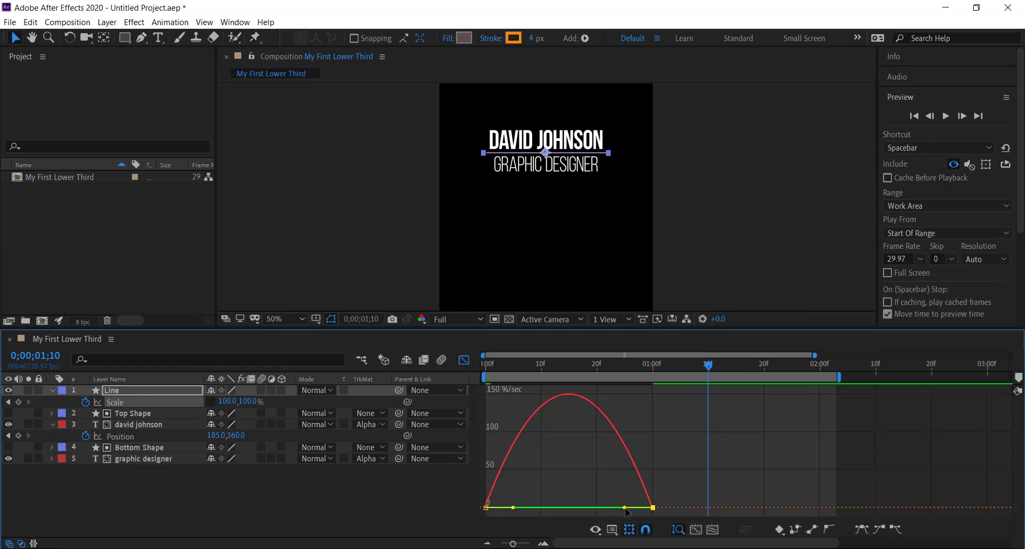
{"action": "left_click_drag", "start_coordinate": [623, 508], "coordinate": [579, 518]}
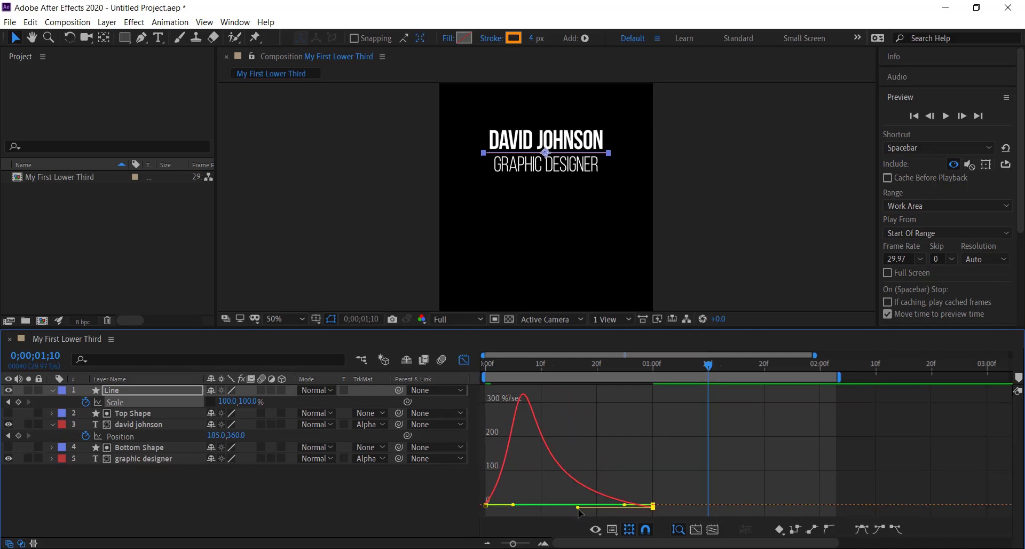
{"action": "left_click_drag", "start_coordinate": [578, 508], "coordinate": [579, 505]}
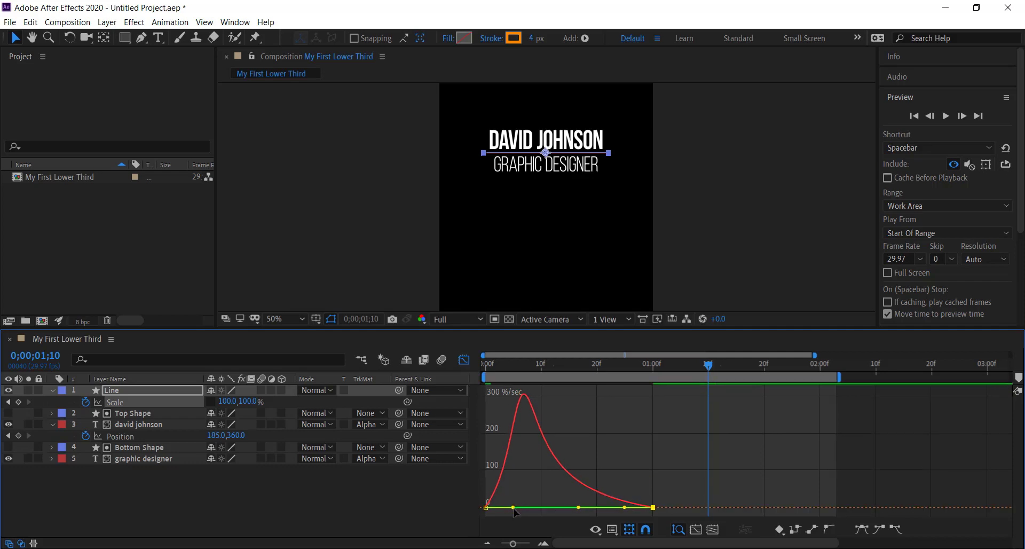
{"action": "left_click_drag", "start_coordinate": [512, 509], "coordinate": [494, 511]}
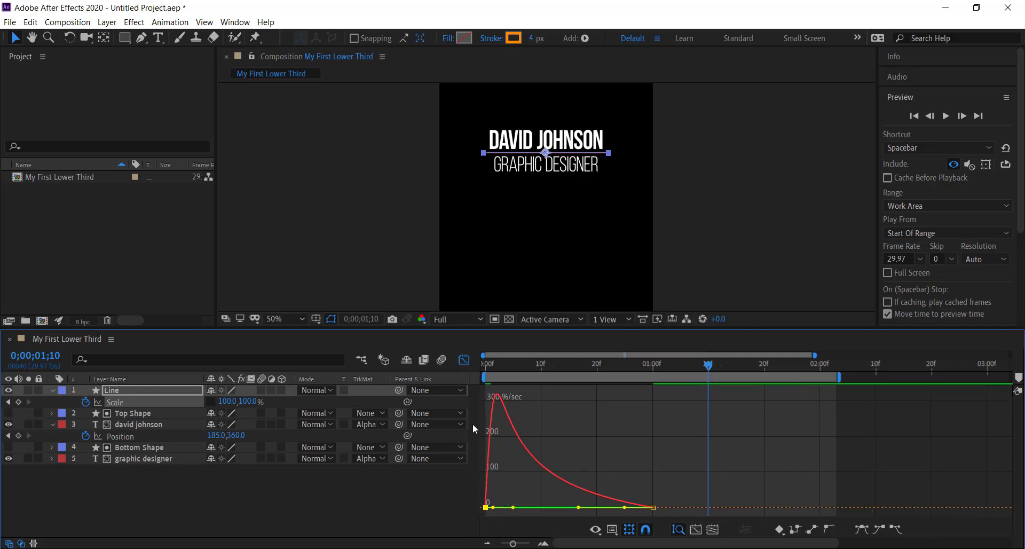
{"action": "left_click", "coordinate": [463, 360]}
{"action": "left_click", "coordinate": [779, 238]}
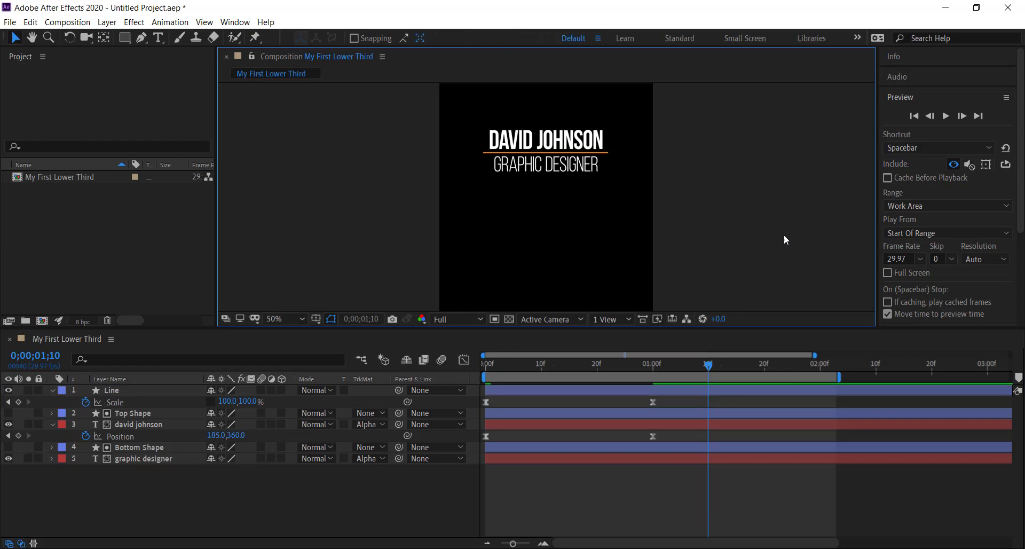
Step: Play and stop the preview of the eased line and text, and move the current time to 0;00;01;00
{"action": "left_click", "coordinate": [946, 116]}
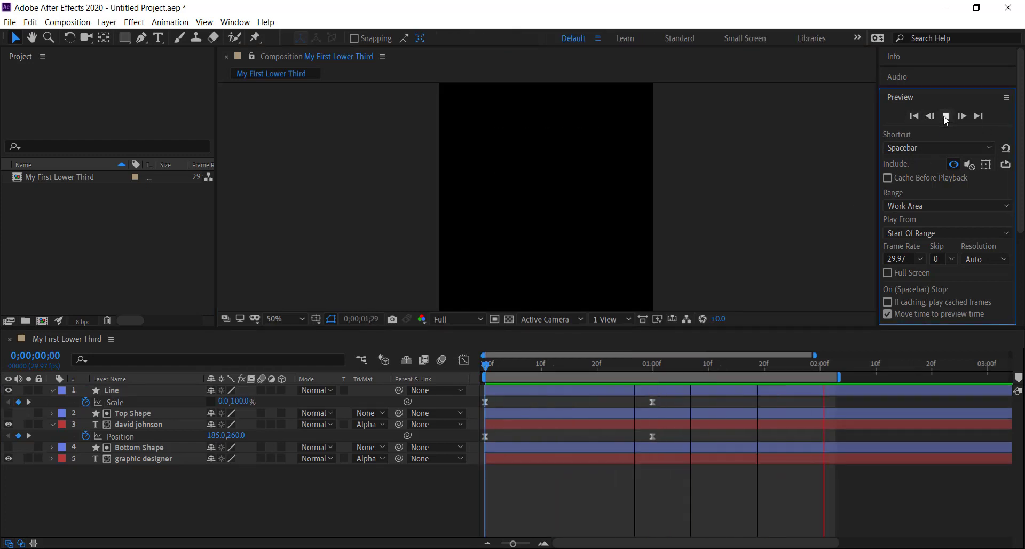
{"action": "left_click", "coordinate": [945, 116]}
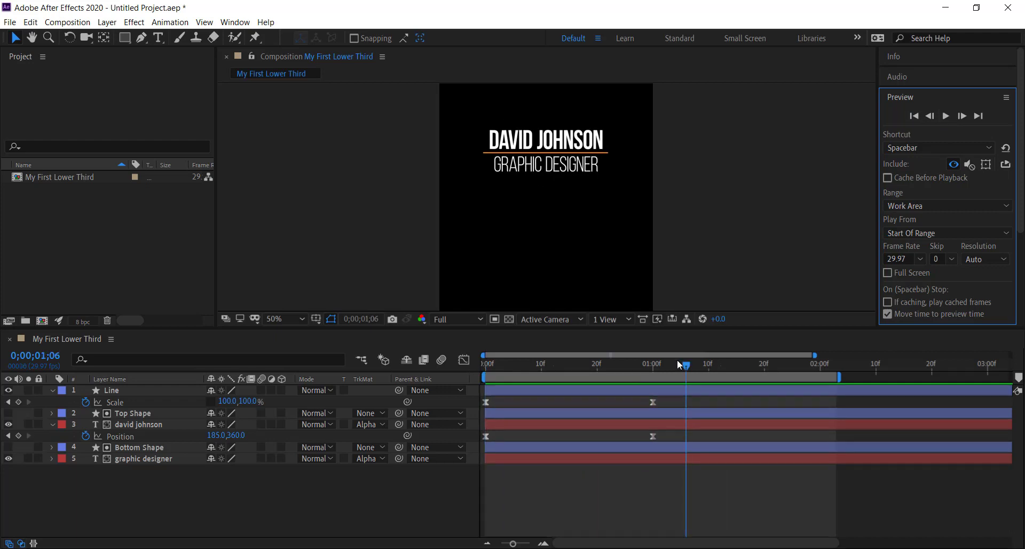
{"action": "left_click_drag", "start_coordinate": [677, 360], "coordinate": [654, 379]}
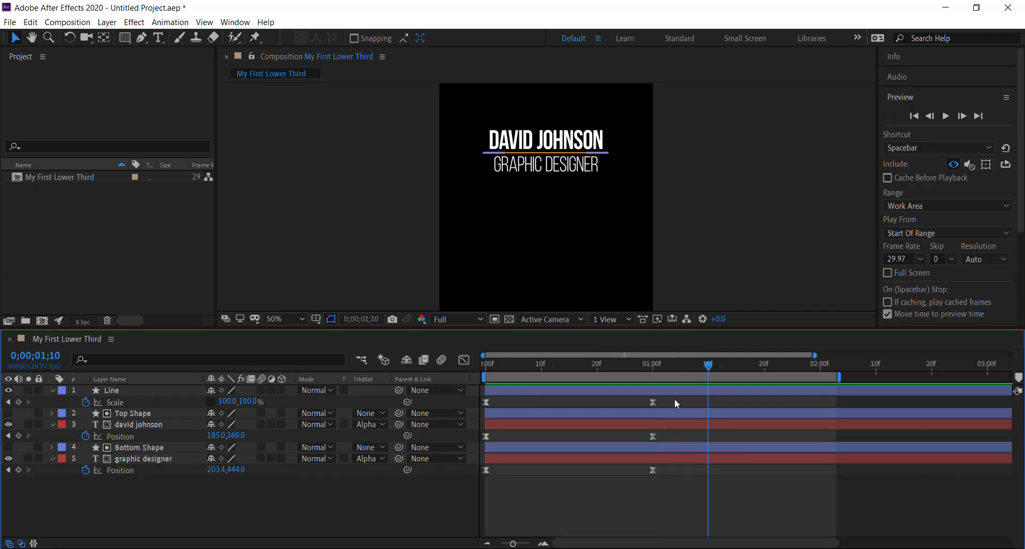
Step: Copy the Line layer's two Scale keyframes to 0;00;03;00 and reset the work area to the full composition
{"action": "left_click_drag", "start_coordinate": [674, 399], "coordinate": [475, 412]}
{"action": "left_click", "coordinate": [485, 403]}
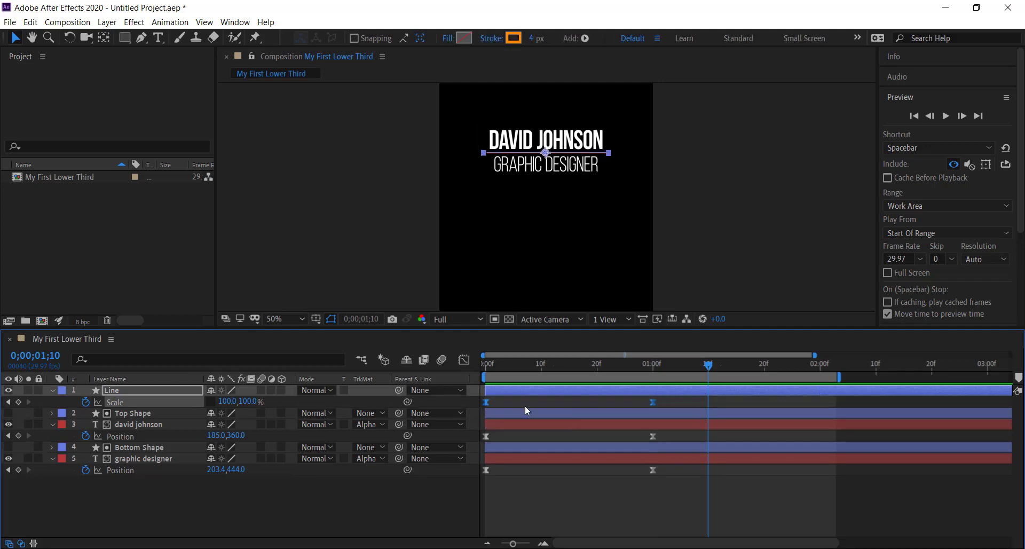
{"action": "left_click", "coordinate": [55, 358]}
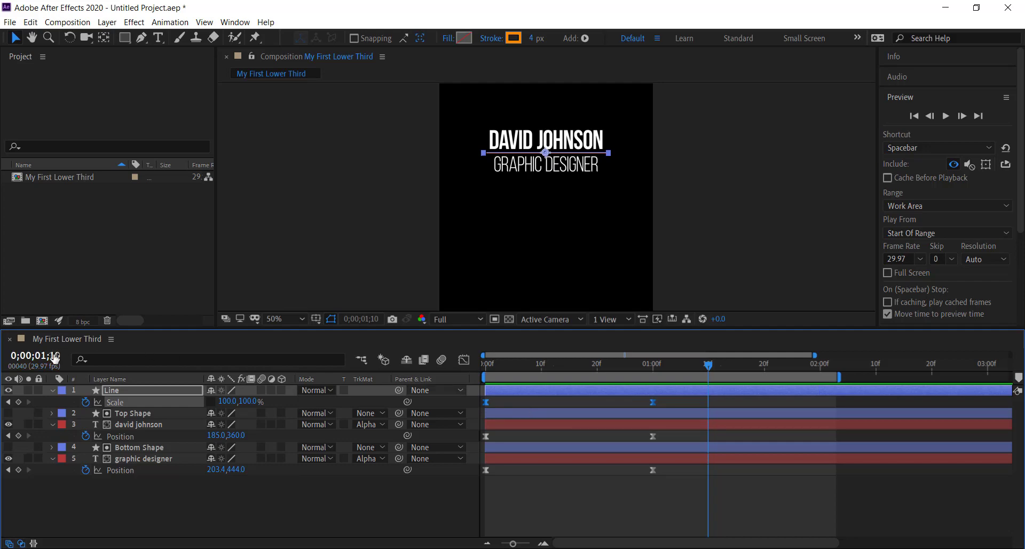
{"action": "type", "text": "300"}
{"action": "key", "text": "Return"}
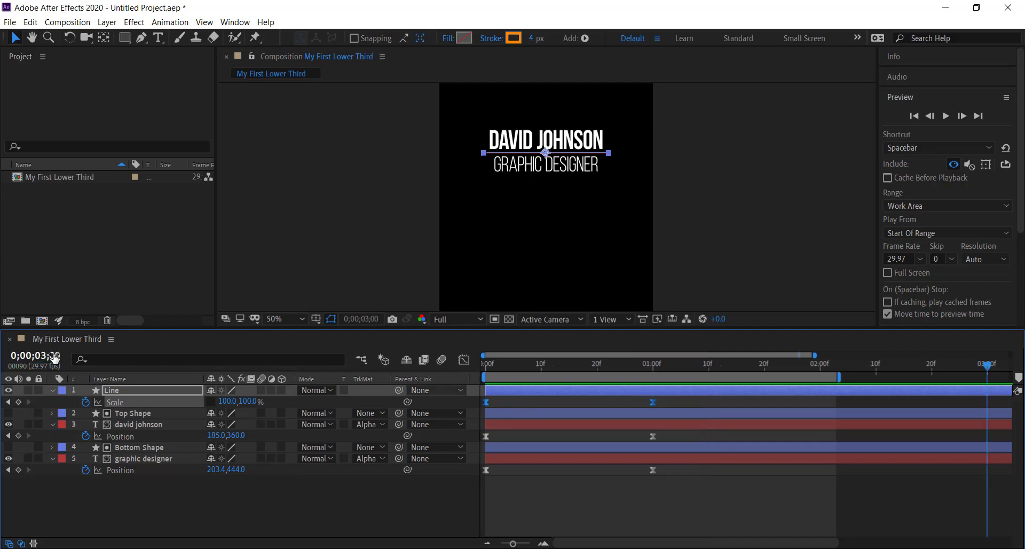
{"action": "double_click", "coordinate": [832, 378]}
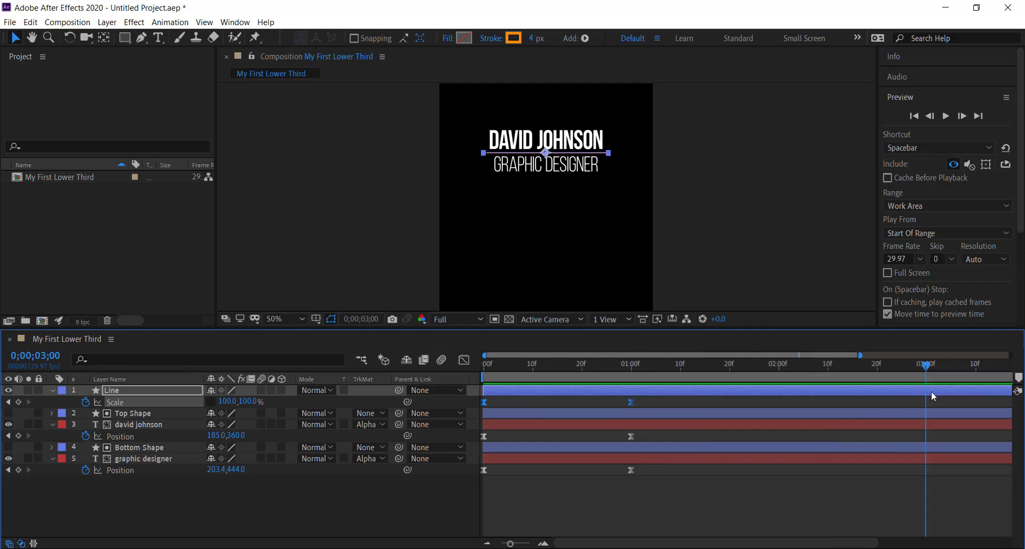
{"action": "key", "text": "ctrl+v"}
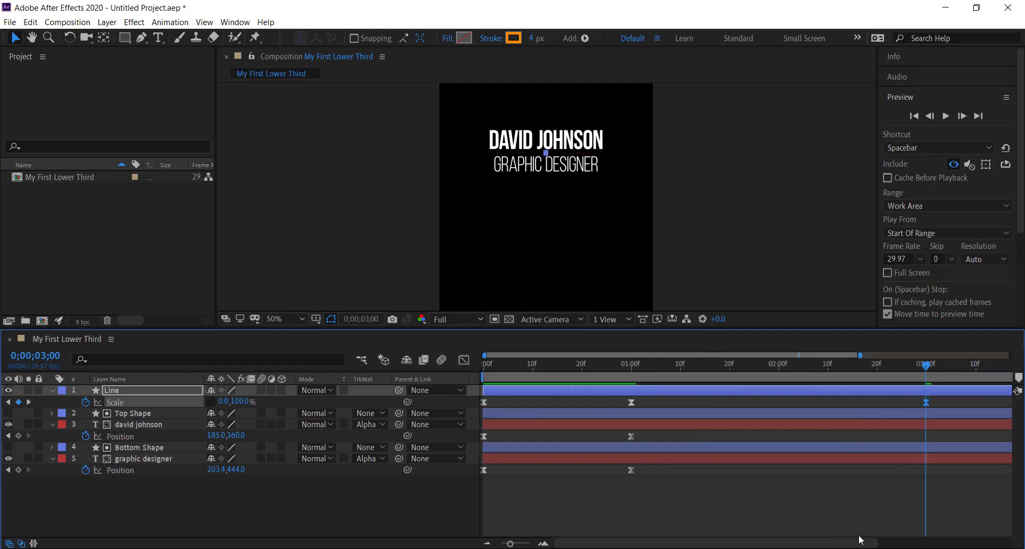
Step: Time-reverse the pasted Line Scale keyframes at 0;00;03;00 and 0;00;04;00
{"action": "left_click_drag", "start_coordinate": [856, 543], "coordinate": [930, 544]}
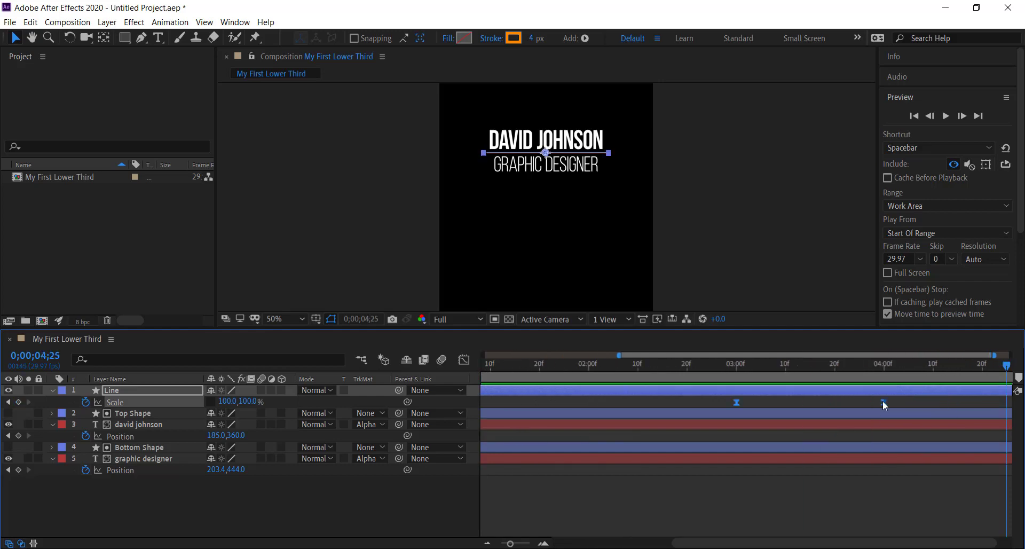
{"action": "right_click", "coordinate": [883, 402]}
{"action": "mouse_move", "coordinate": [940, 393]}
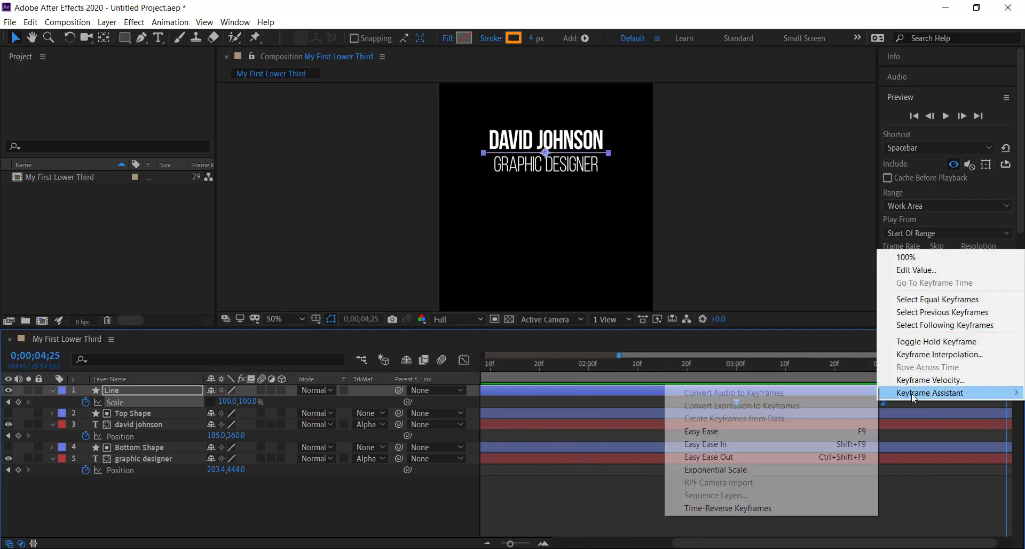
{"action": "left_click", "coordinate": [776, 508]}
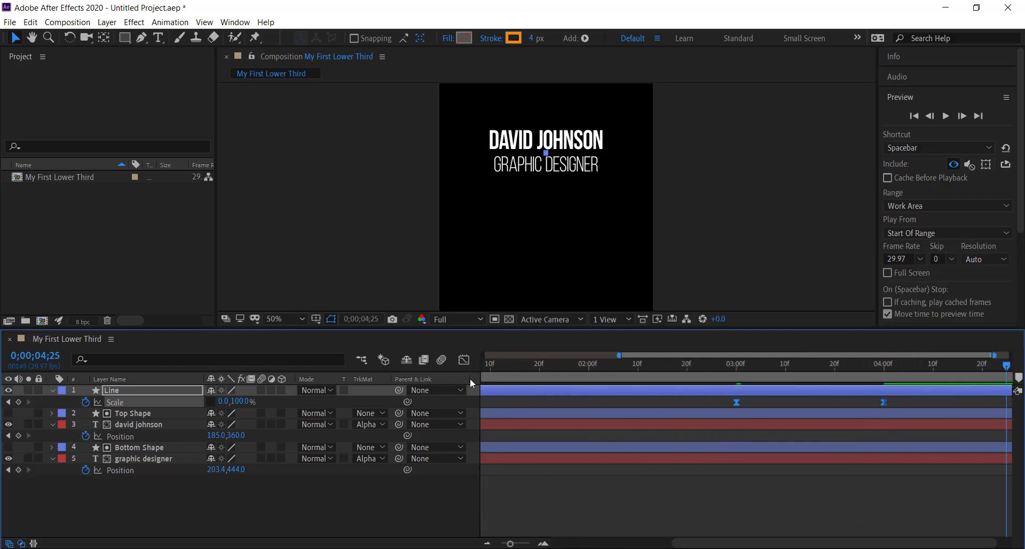
Step: Check the speed graph of the Line layer's time-reversed Scale keyframes, and return to the layer bars
{"action": "left_click", "coordinate": [463, 361]}
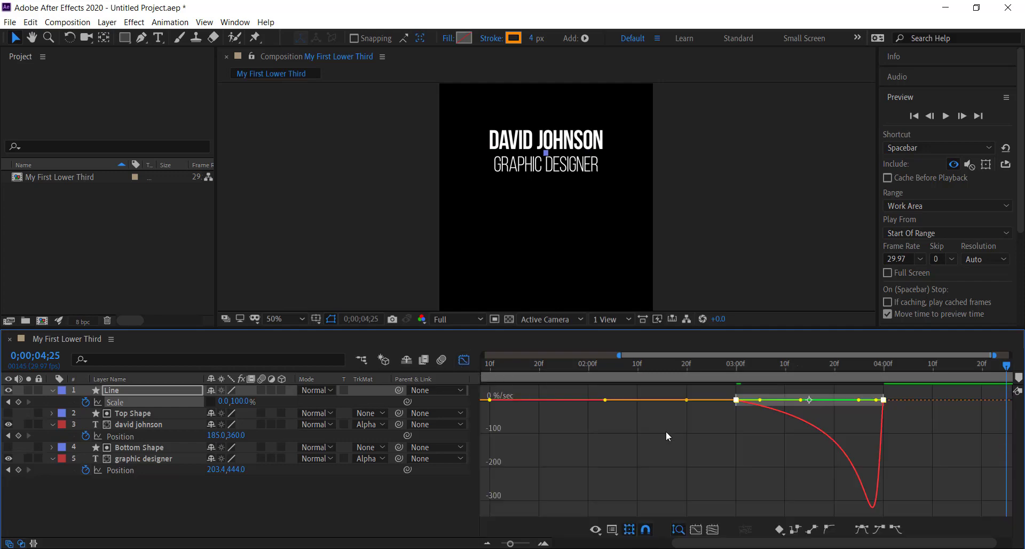
{"action": "left_click", "coordinate": [463, 361]}
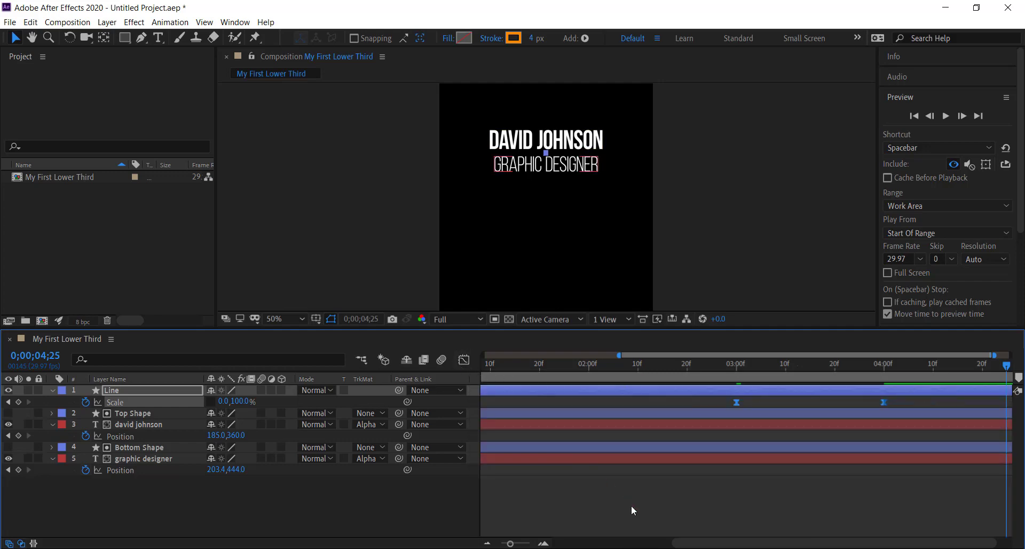
Step: Copy the name text layer's two Position keyframes and paste them at 0;00;03;00
{"action": "left_click_drag", "start_coordinate": [687, 545], "coordinate": [550, 544]}
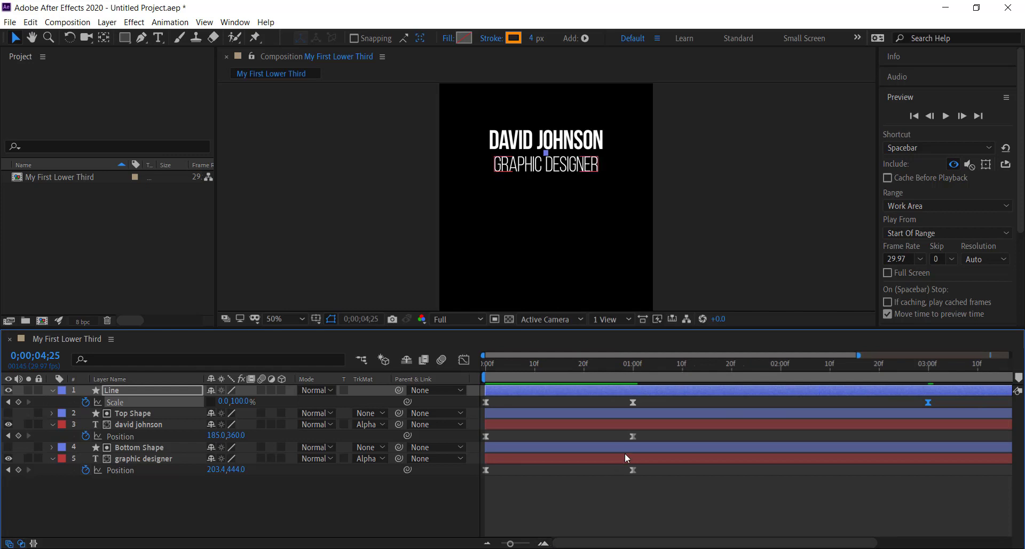
{"action": "left_click_drag", "start_coordinate": [642, 434], "coordinate": [483, 442]}
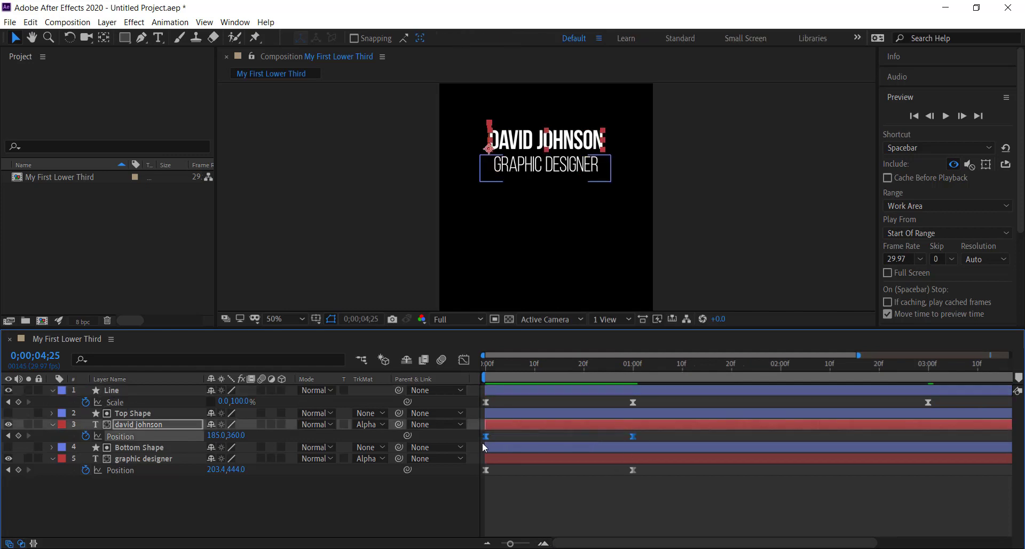
{"action": "left_click", "coordinate": [42, 356]}
{"action": "type", "text": "300"}
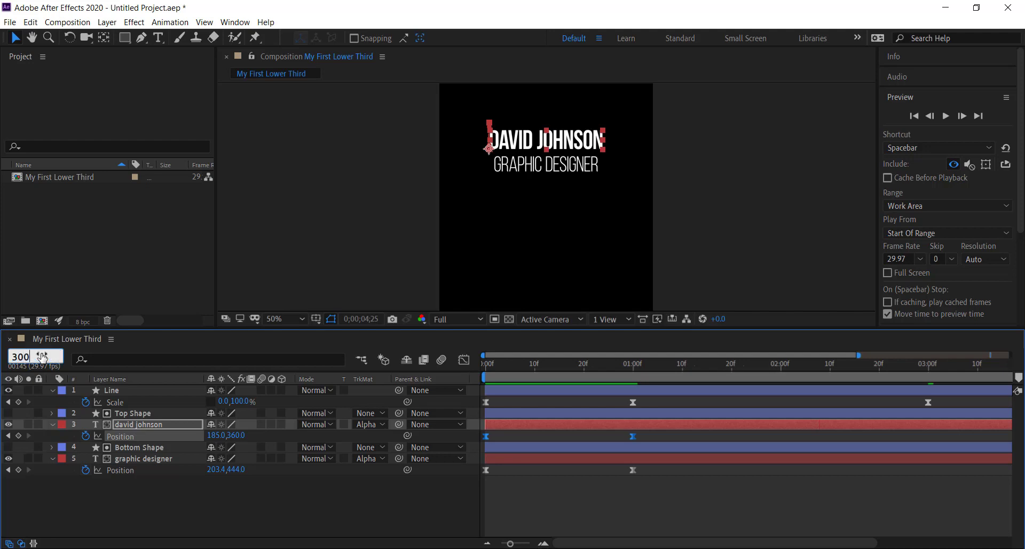
{"action": "key", "text": "Return"}
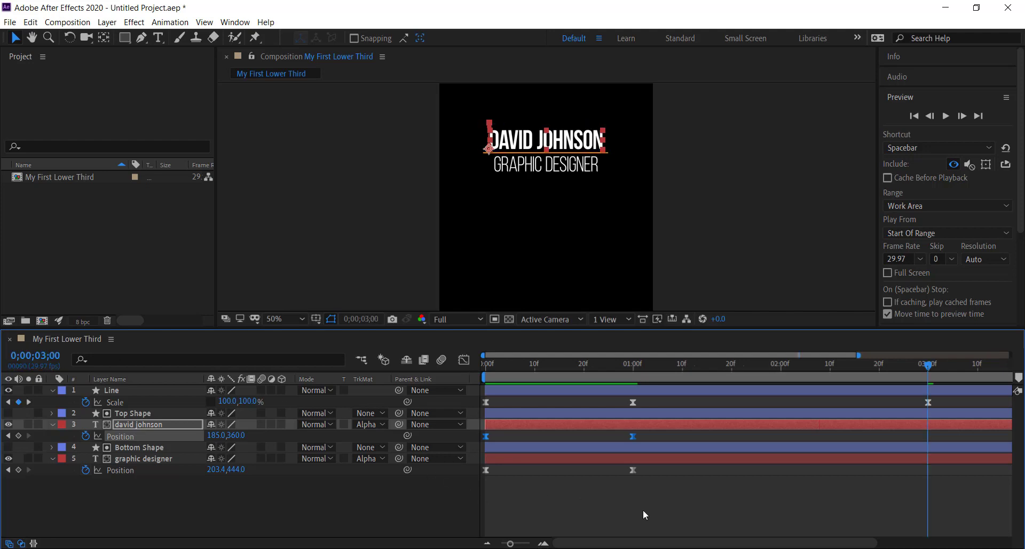
{"action": "key", "text": "ctrl+v"}
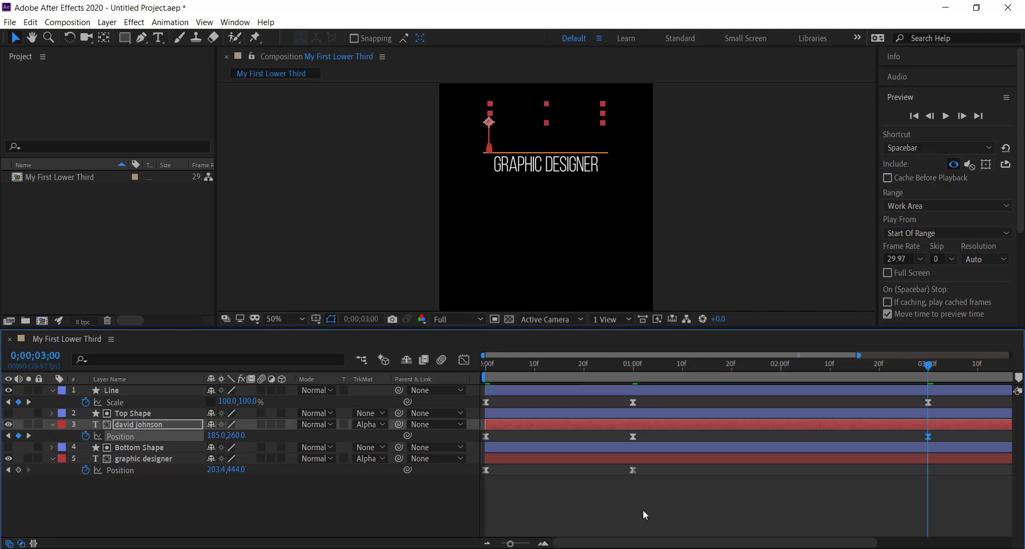
Step: Time-reverse the name text layer's pasted Position keyframes
{"action": "right_click", "coordinate": [928, 435]}
{"action": "mouse_move", "coordinate": [936, 426]}
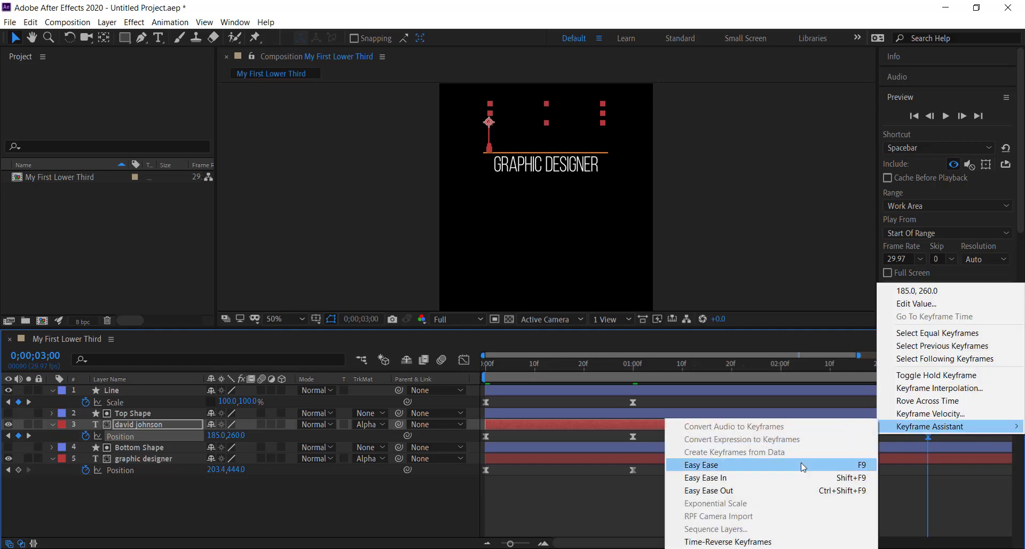
{"action": "left_click", "coordinate": [789, 541]}
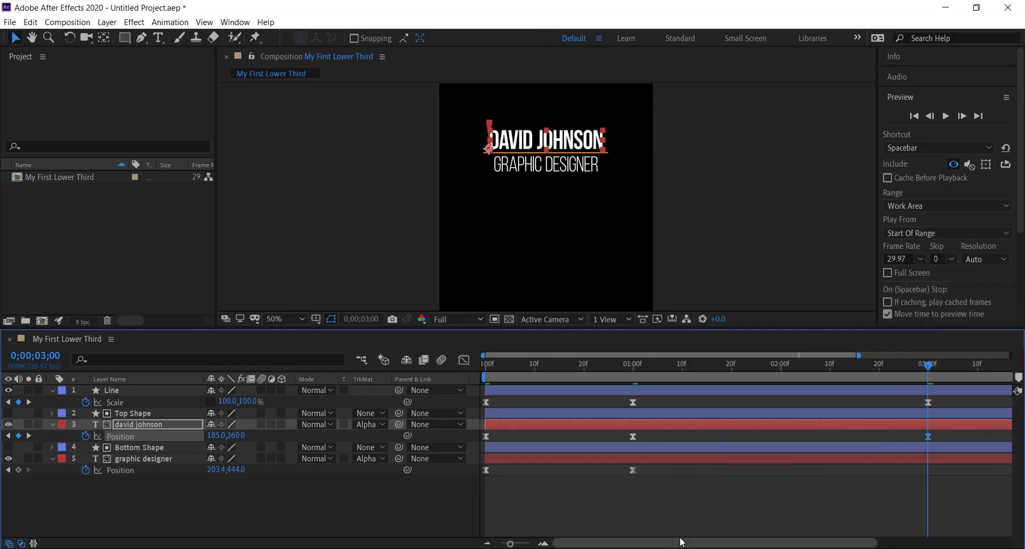
Step: Copy the graphic designer layer's two Position keyframes and paste them at 0;00;03;00
{"action": "left_click_drag", "start_coordinate": [511, 543], "coordinate": [494, 545]}
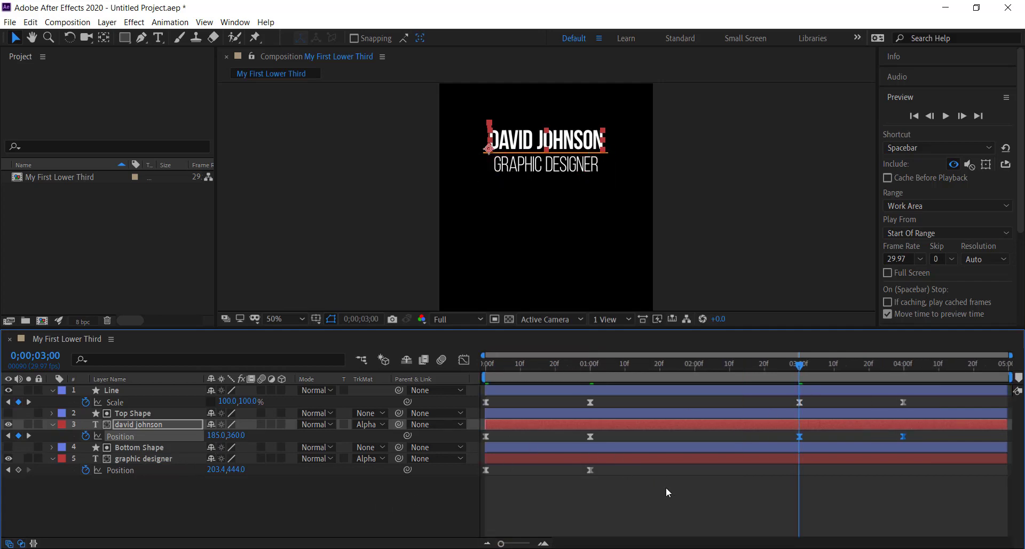
{"action": "left_click_drag", "start_coordinate": [617, 480], "coordinate": [477, 462]}
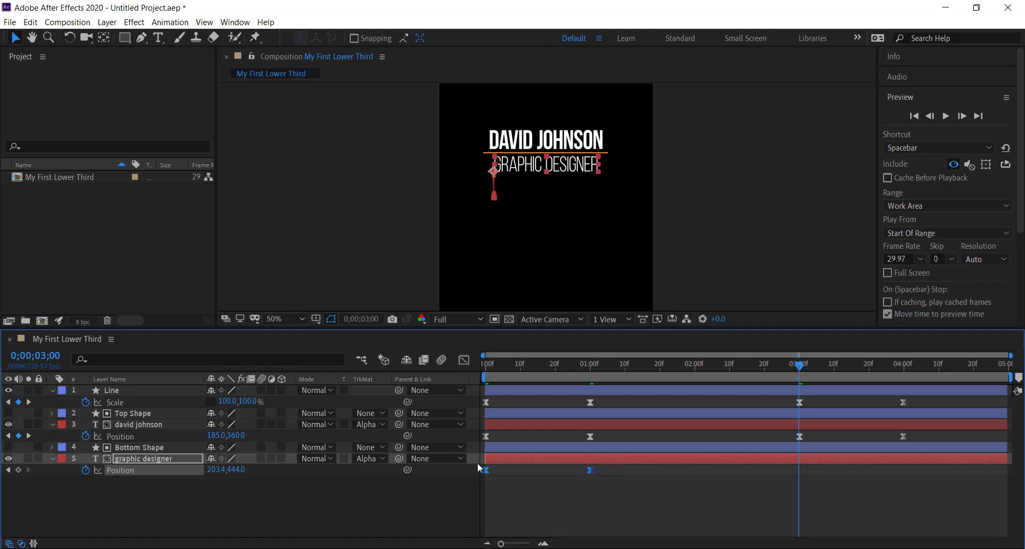
{"action": "key", "text": "ctrl+v"}
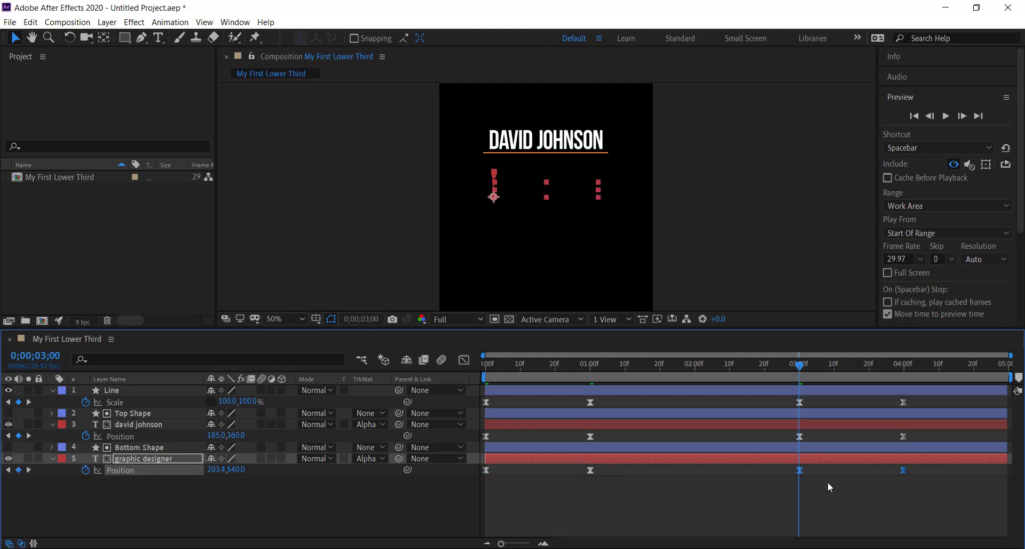
Step: Time-reverse the graphic designer layer's pasted Position keyframes and deselect everything
{"action": "right_click", "coordinate": [800, 470]}
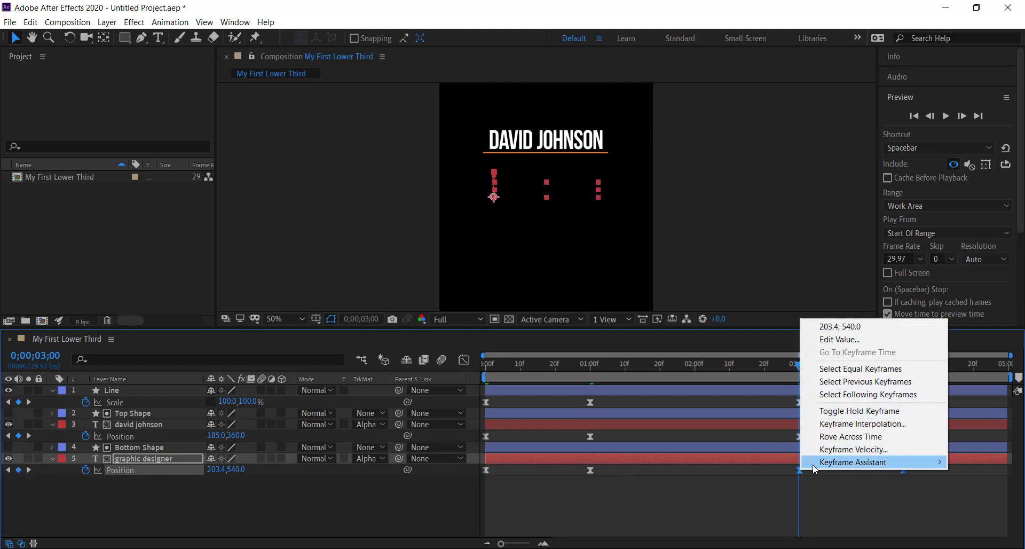
{"action": "mouse_move", "coordinate": [813, 462]}
{"action": "left_click", "coordinate": [719, 462]}
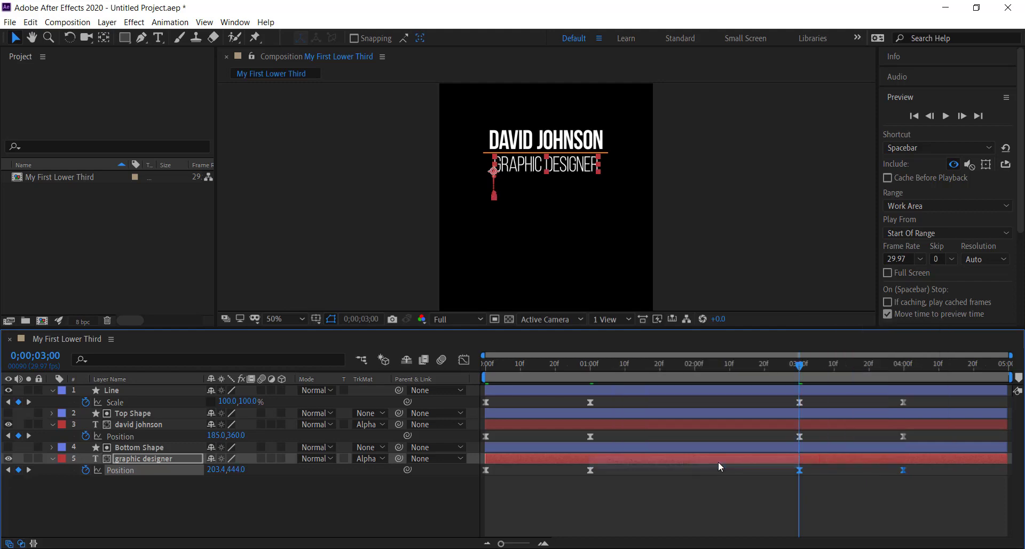
{"action": "left_click", "coordinate": [753, 248]}
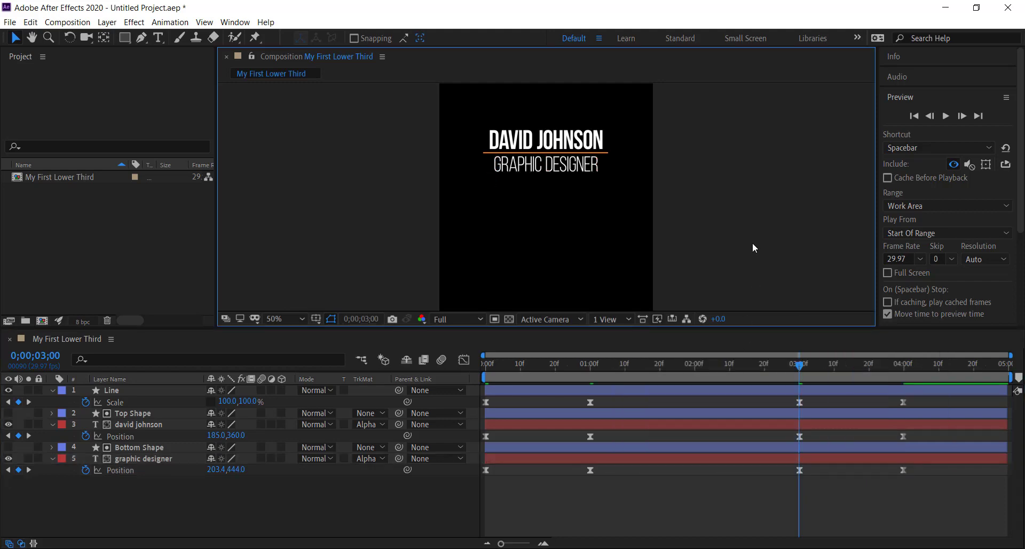
Step: Draw a full-width region of interest tightly around the name, line and subtitle, and crop the composition to it
{"action": "left_click", "coordinate": [494, 321]}
{"action": "left_click_drag", "start_coordinate": [656, 178], "coordinate": [438, 121]}
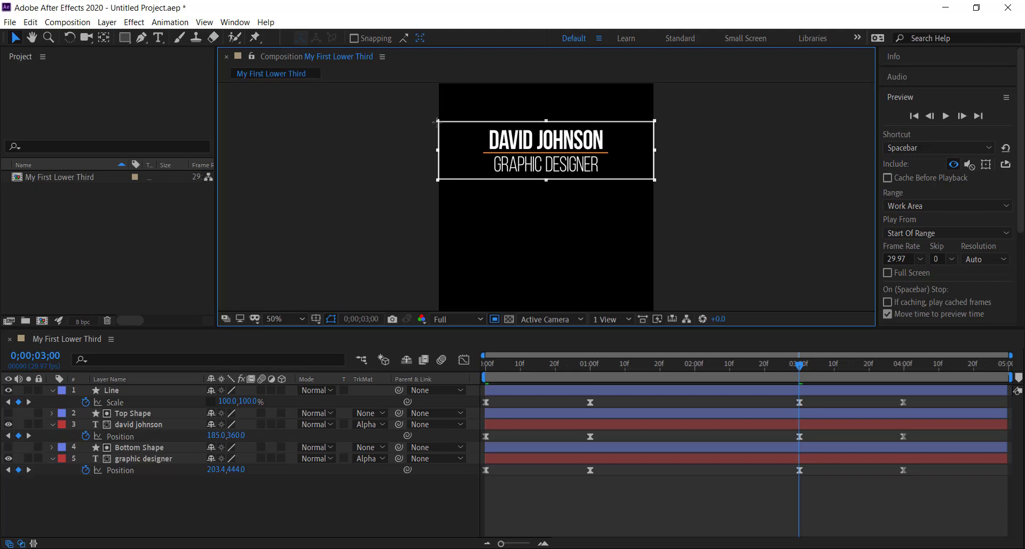
{"action": "left_click", "coordinate": [67, 22]}
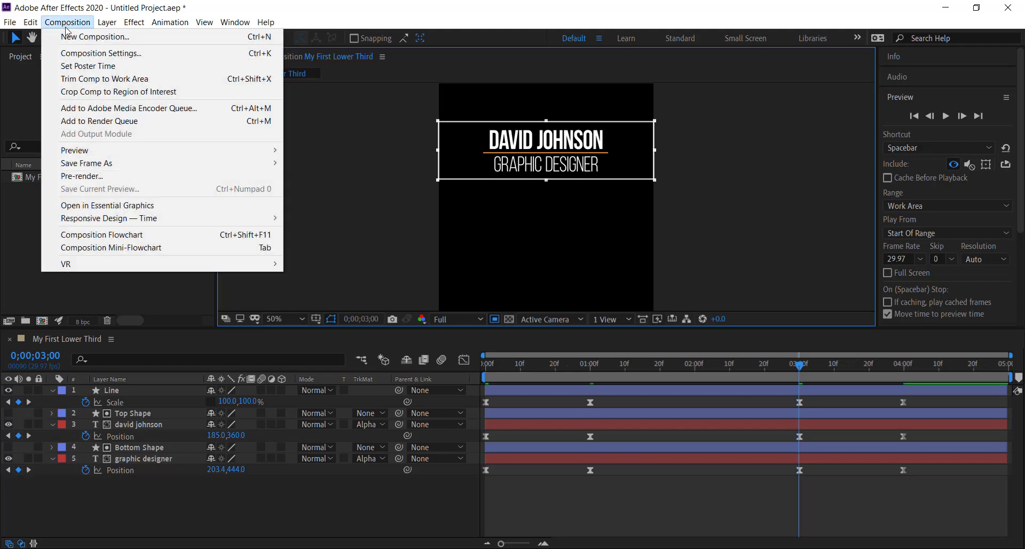
{"action": "left_click", "coordinate": [90, 93]}
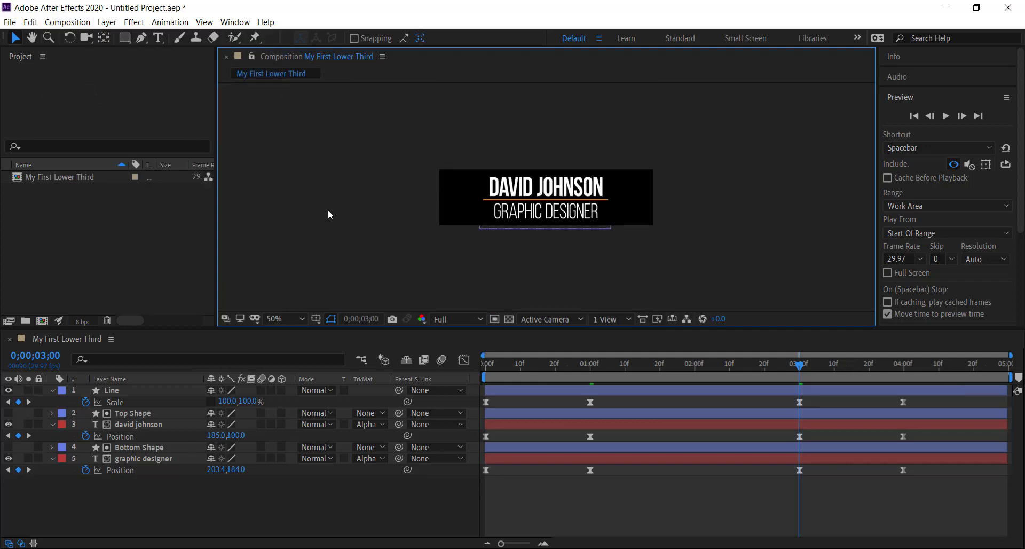
Step: Preview the cropped lower third from the first frame
{"action": "left_click", "coordinate": [914, 115]}
{"action": "left_click", "coordinate": [947, 122]}
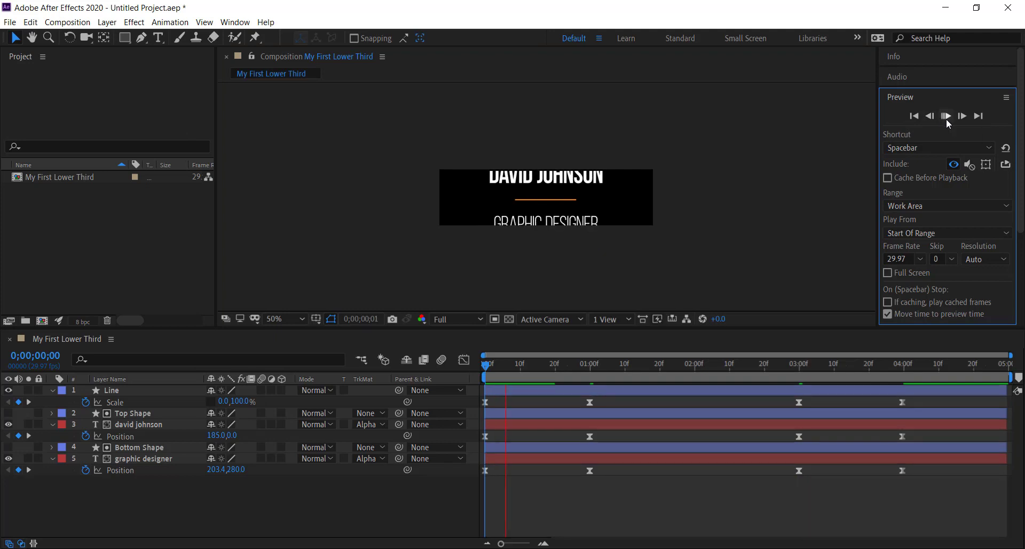